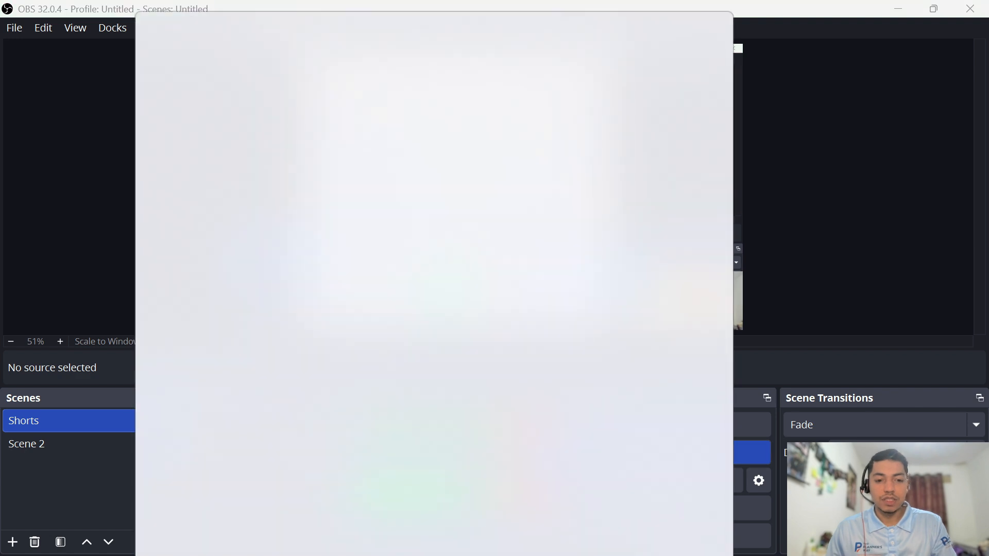
Step: Launch P6 Professional 24 and log in with the account password, retyping it after the error message
left_click(245, 214)
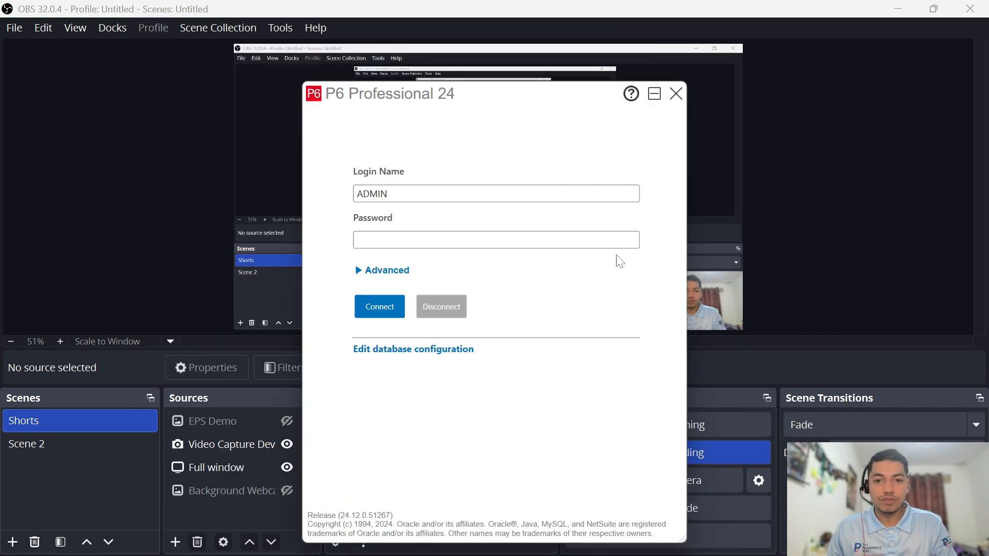
left_click(605, 246)
type("admin")
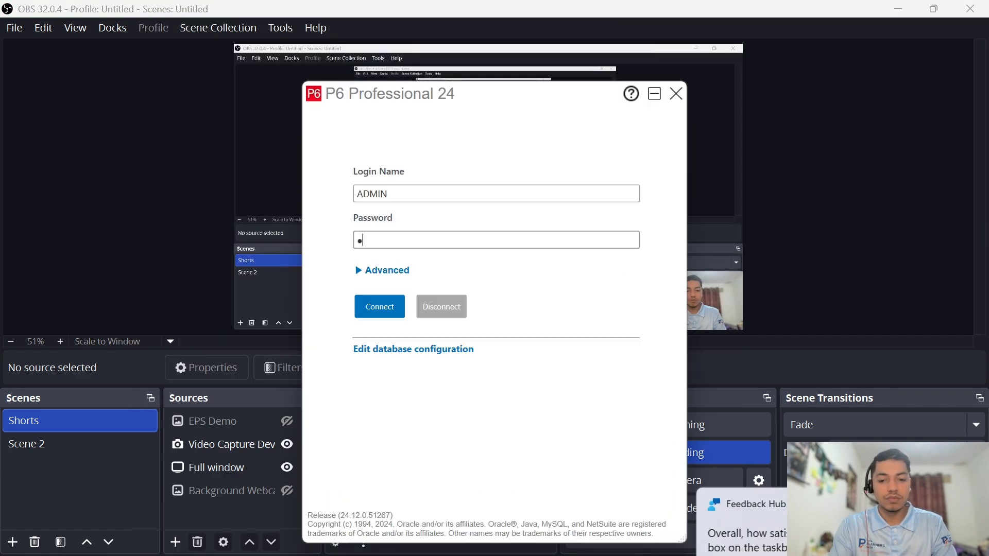
key("Return")
key("Return")
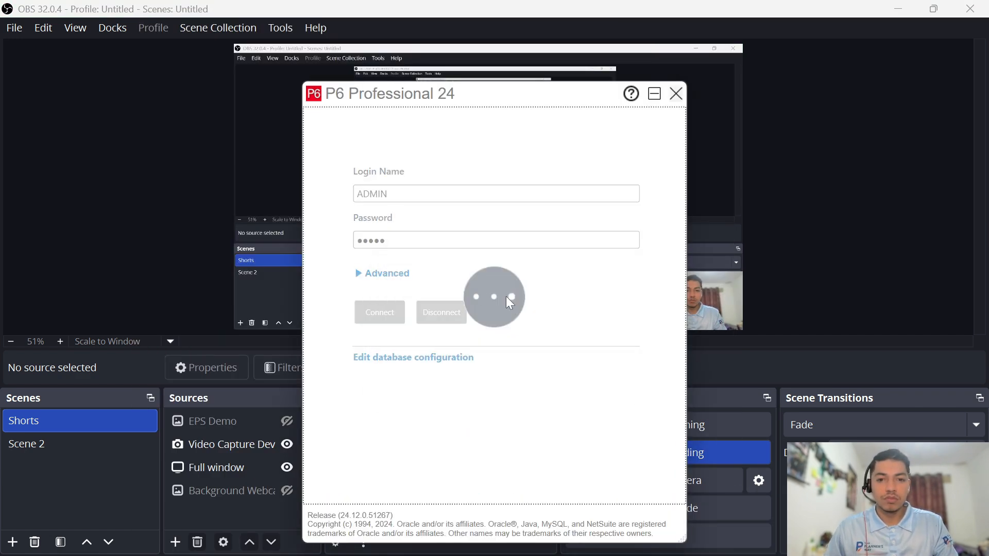
left_click_drag(389, 241, 349, 244)
type("admin")
key("Return")
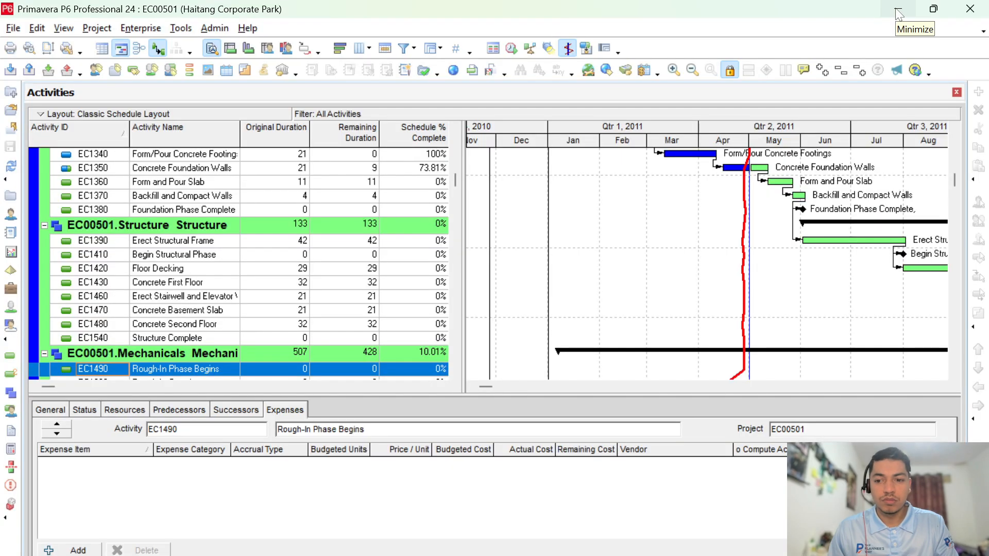
Step: Widen the activity table to reveal the Start column, then bring up the Enterprise menu
left_click_drag(464, 256, 687, 248)
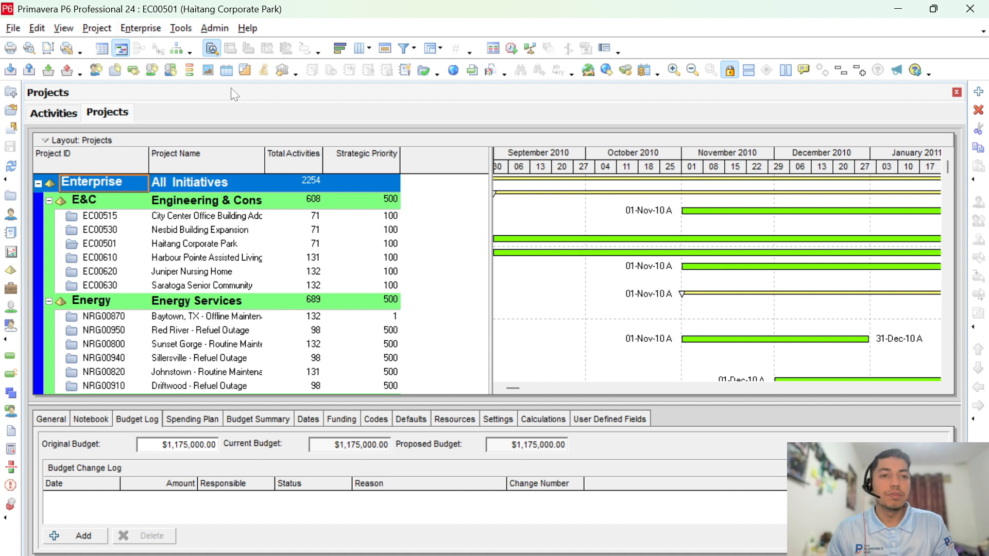
left_click(149, 28)
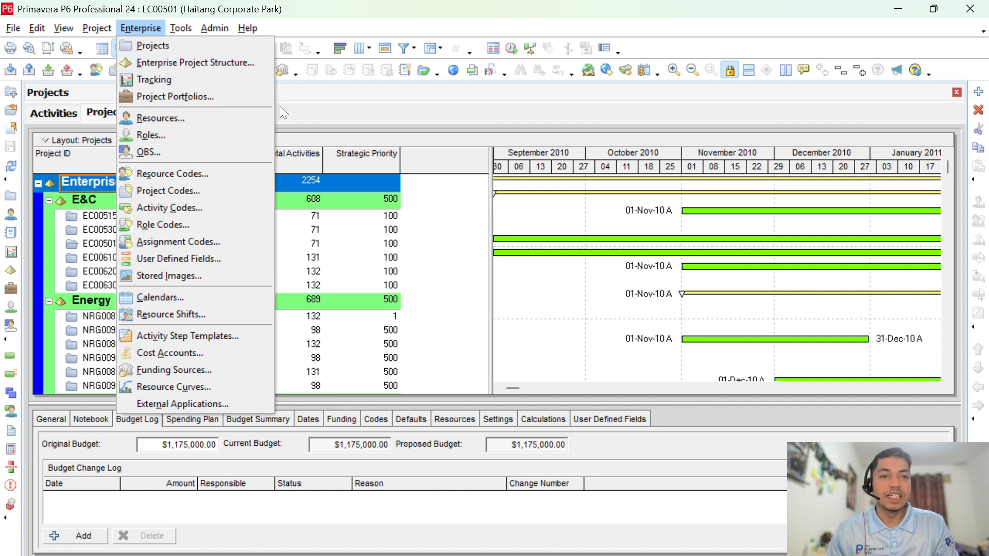
Step: Dismiss the Enterprise menu without choosing anything, leaving the Projects list showing
left_click(296, 101)
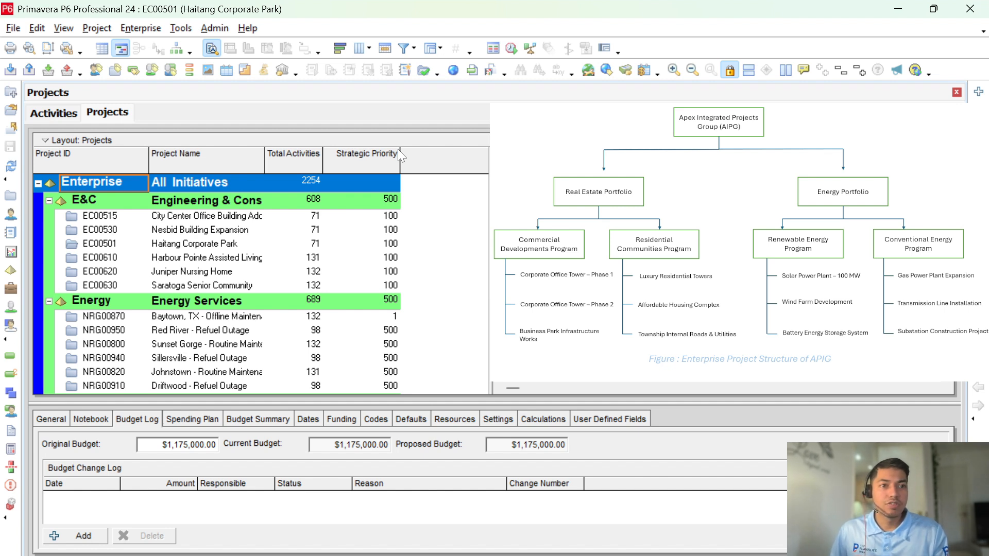
Step: Open Enterprise > Enterprise Project Structure, reposition the dialog, and select the Enterprise node
left_click(148, 32)
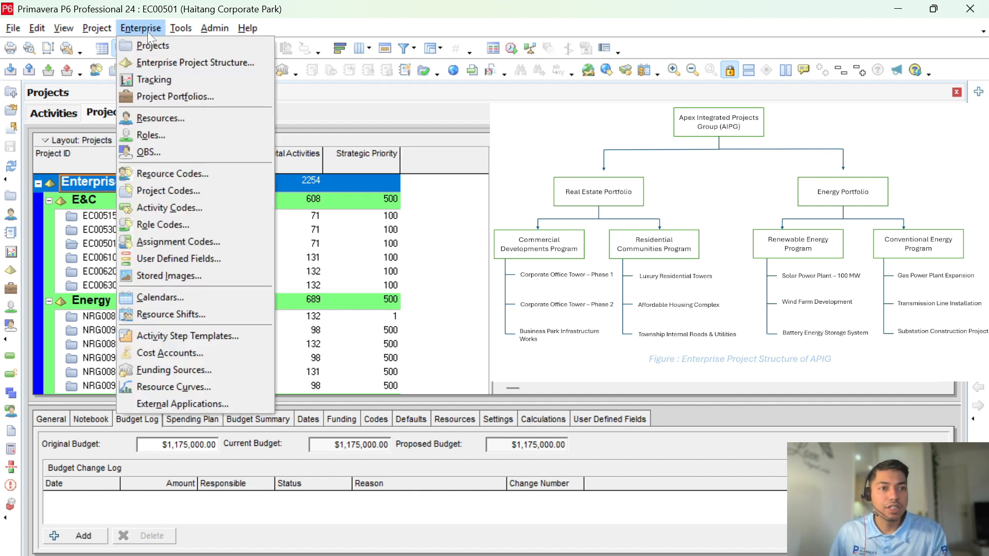
left_click(157, 62)
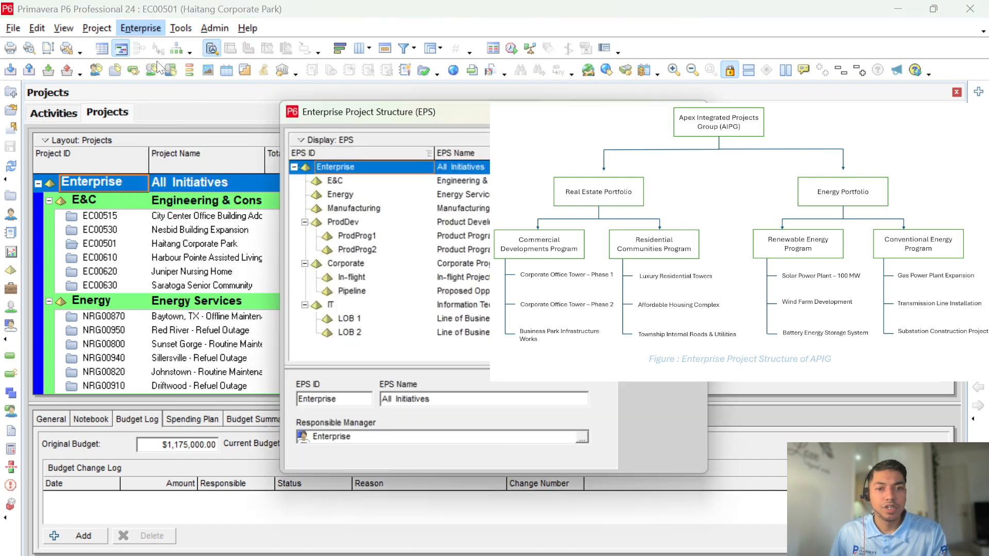
left_click_drag(456, 115, 215, 106)
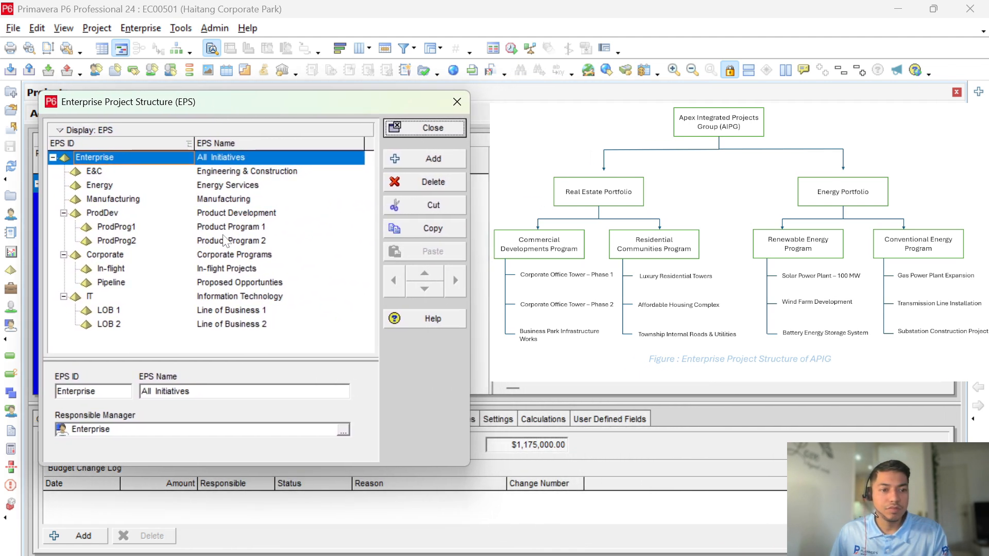
left_click(150, 330)
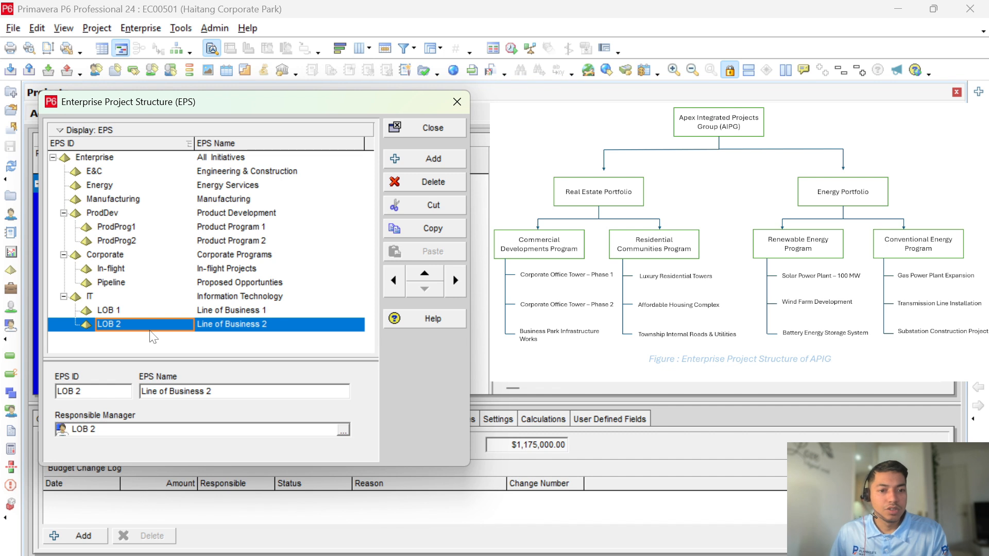
left_click(155, 297)
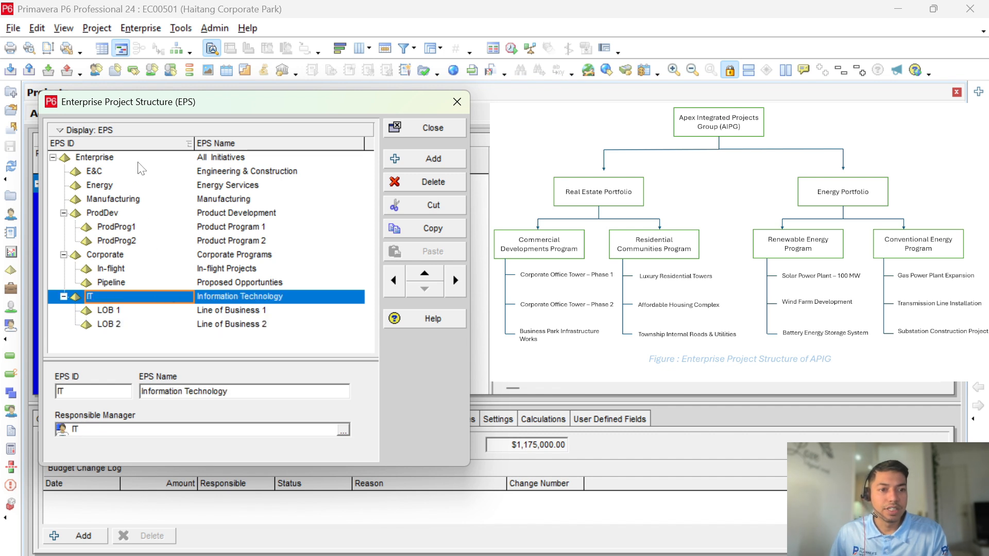
left_click(138, 163)
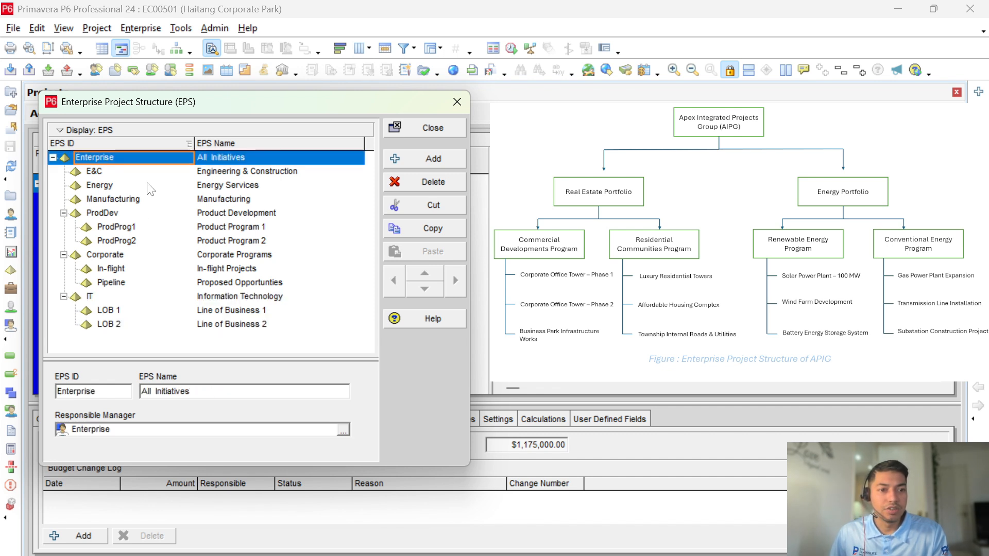
Step: Add an EPS node directly under Enterprise named Apex Integrated Projects Group (AIPG)
left_click(422, 162)
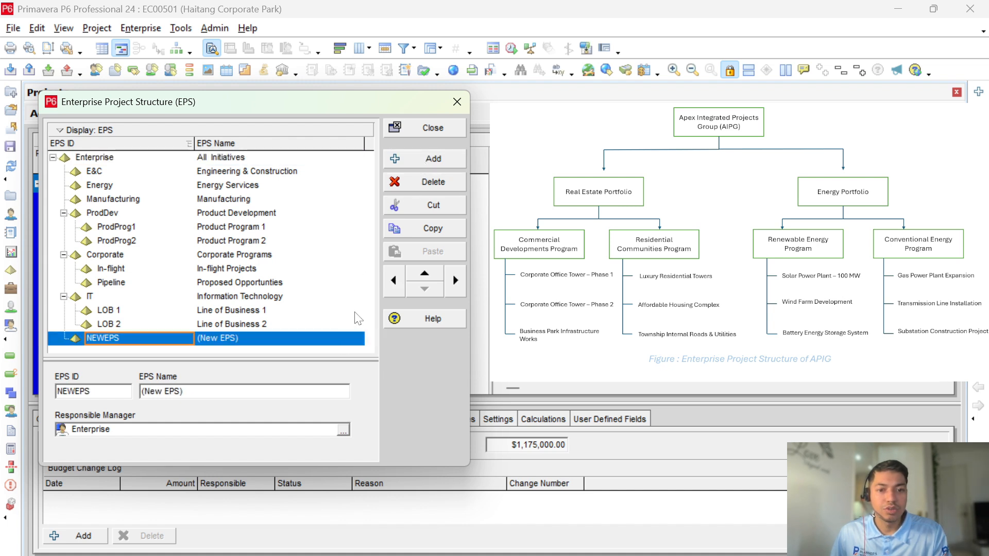
left_click(398, 281)
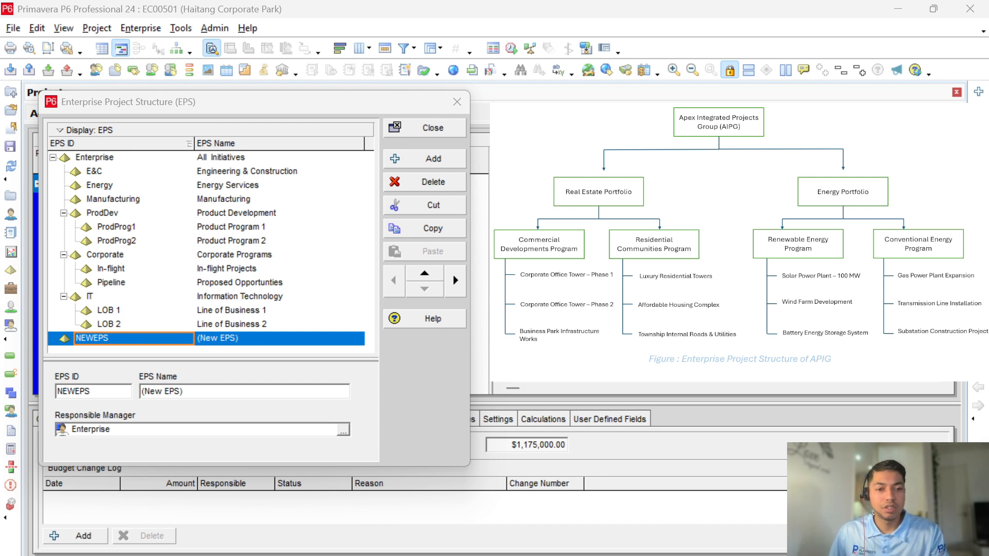
left_click(272, 342)
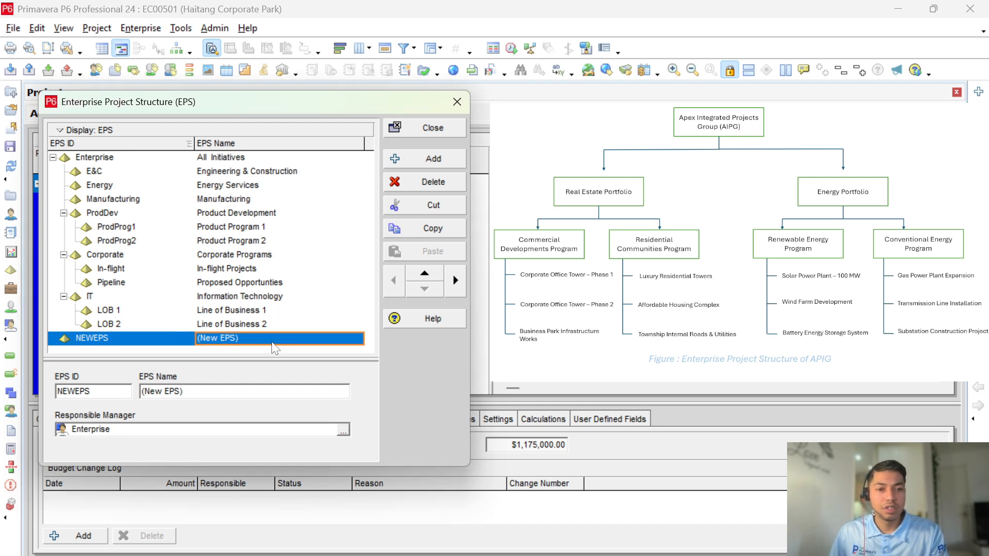
left_click_drag(238, 339, 197, 339)
type("Apex Integrated Projects Group (AIPG)")
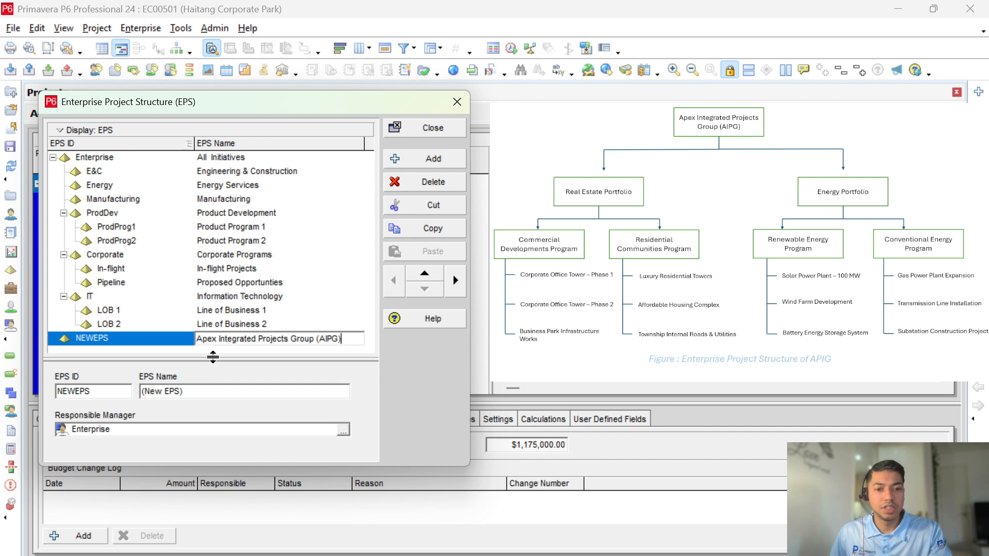
Step: Give the new node EPS ID APIG and close the EPS editor
double_click(166, 341)
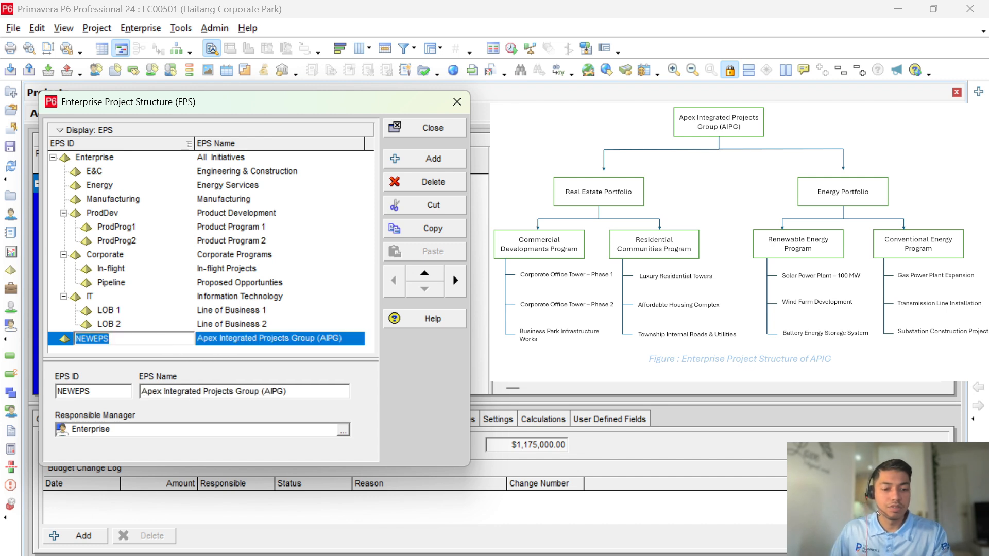
type("APIG")
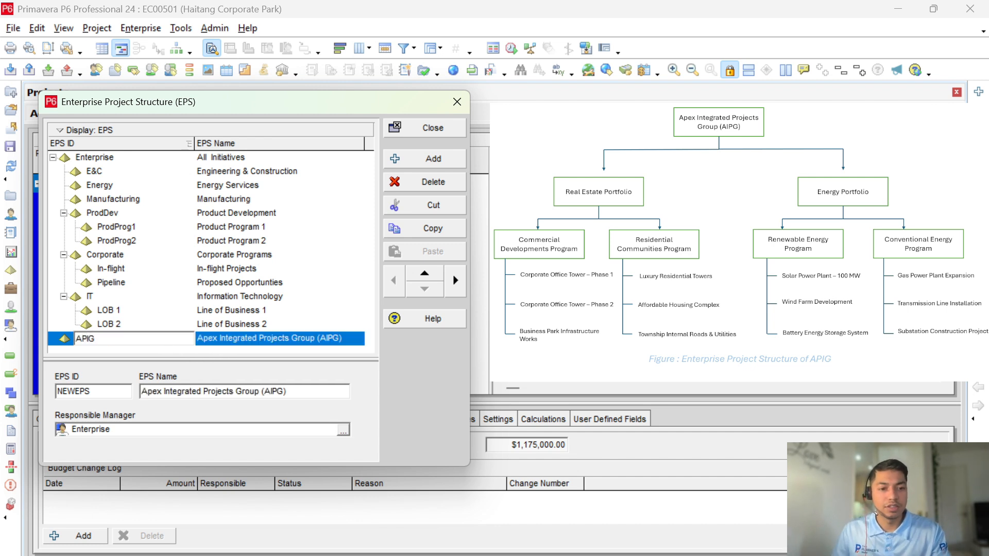
left_click(200, 325)
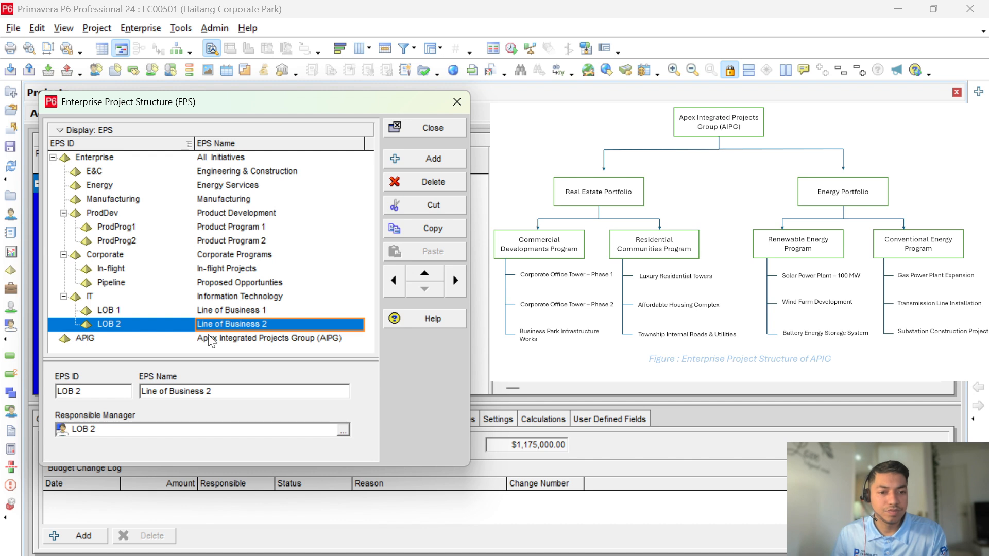
left_click(210, 340)
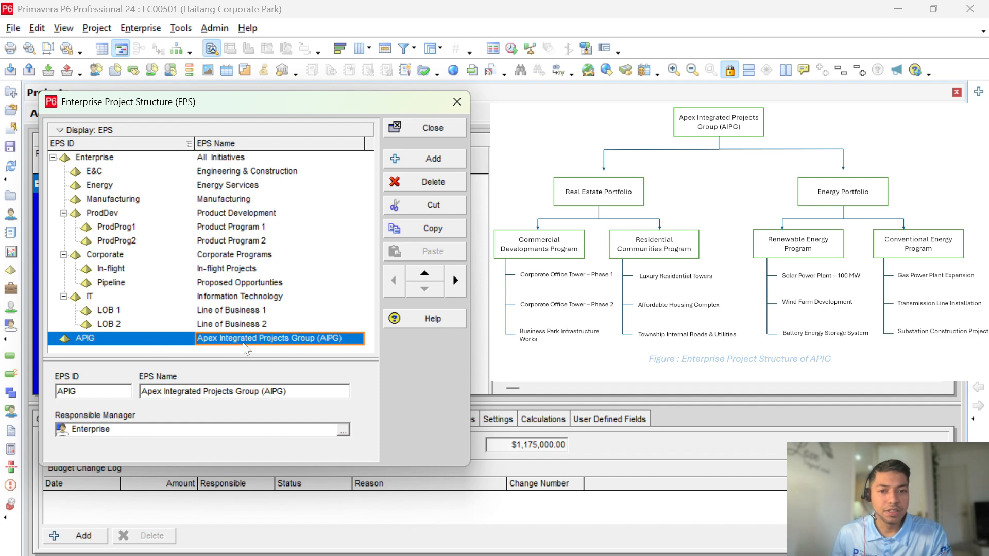
left_click(433, 128)
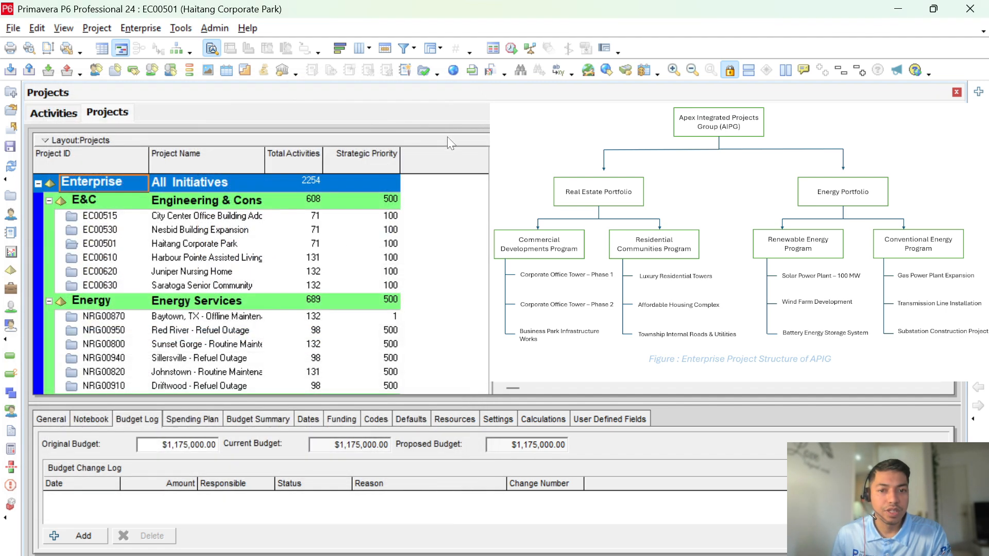
Step: Collapse Enterprise, select APIG, and widen the Project Name column and table pane
left_click(38, 183)
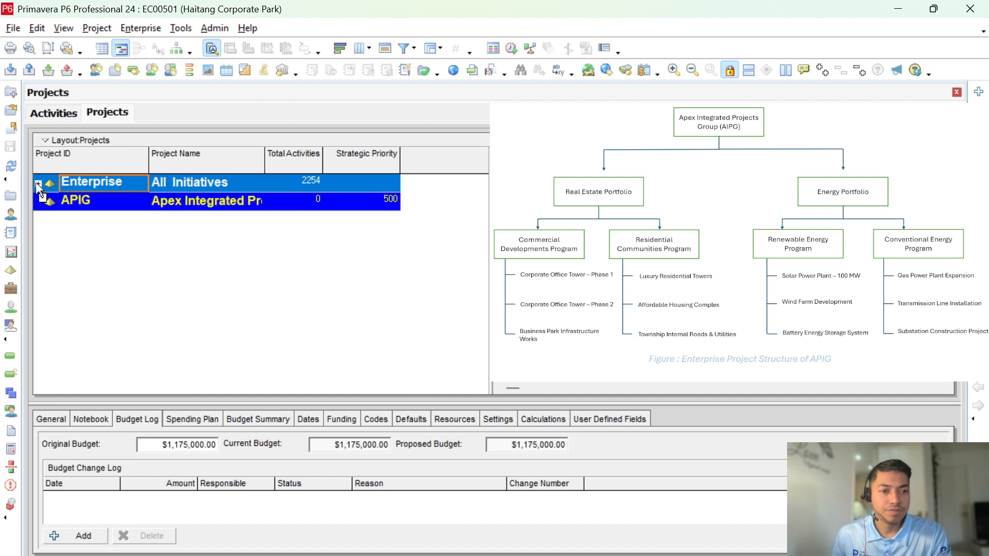
left_click(92, 202)
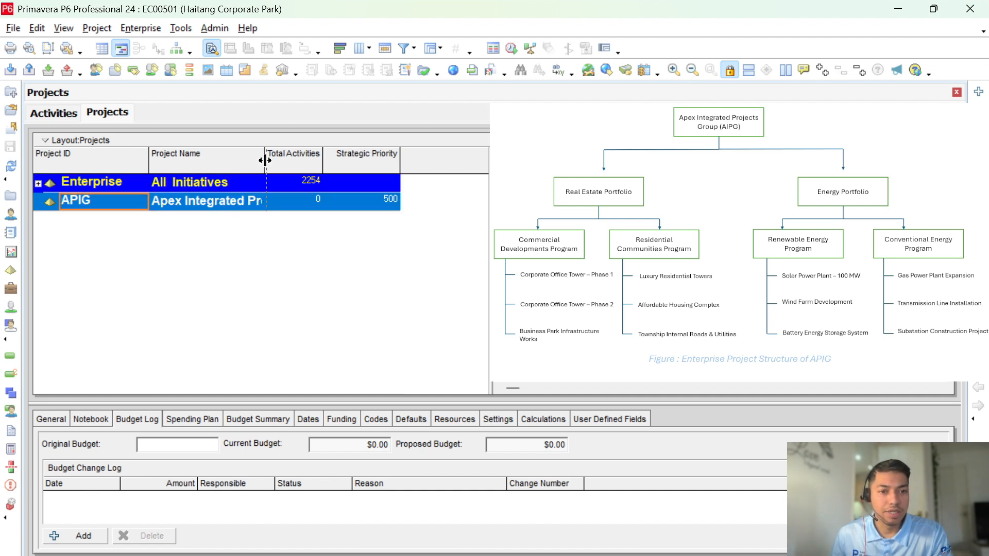
left_click_drag(264, 159, 387, 157)
left_click(260, 208)
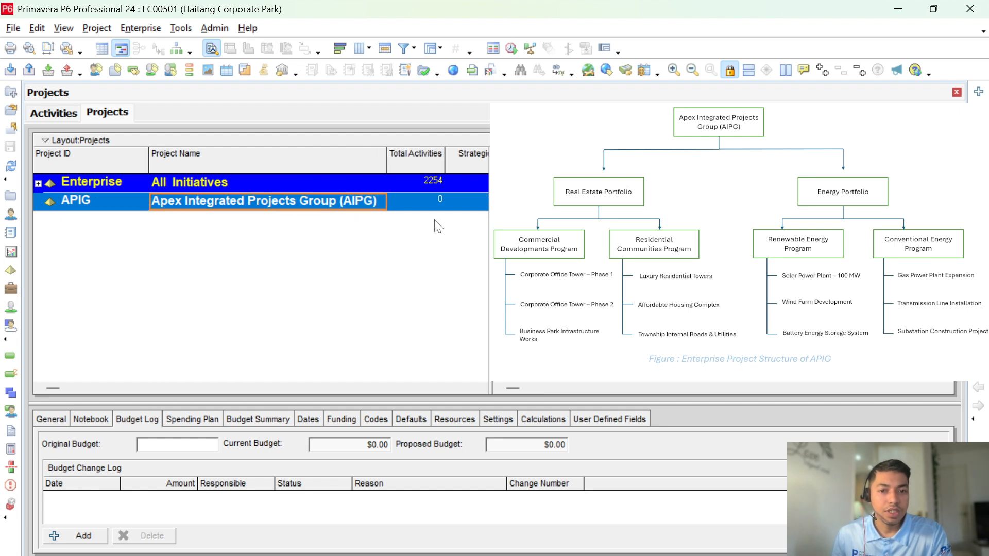
mouse_move(489, 242)
left_mouse_down()
mouse_move(516, 242)
mouse_move(509, 242)
left_mouse_up()
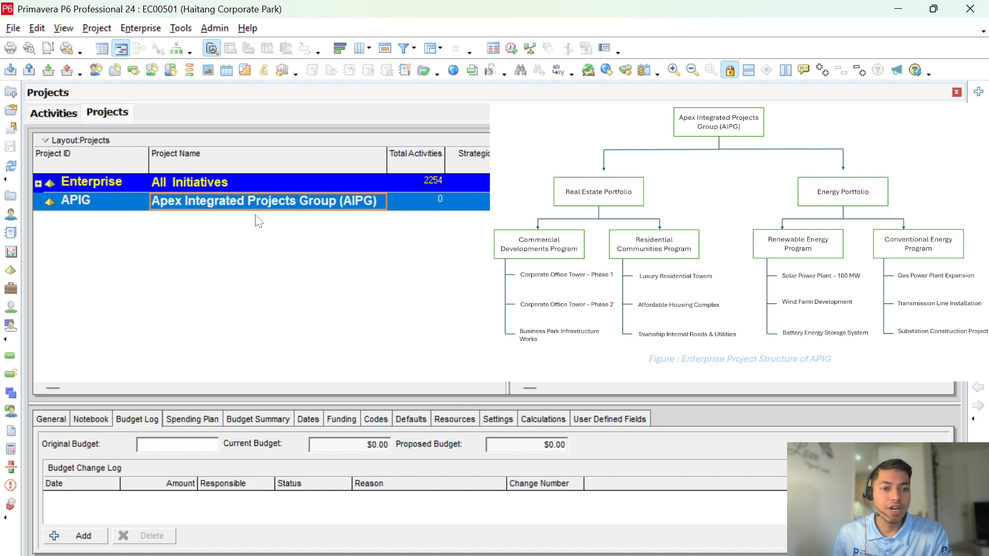
Step: Reopen the EPS editor and add two new child nodes under APIG
left_click(152, 29)
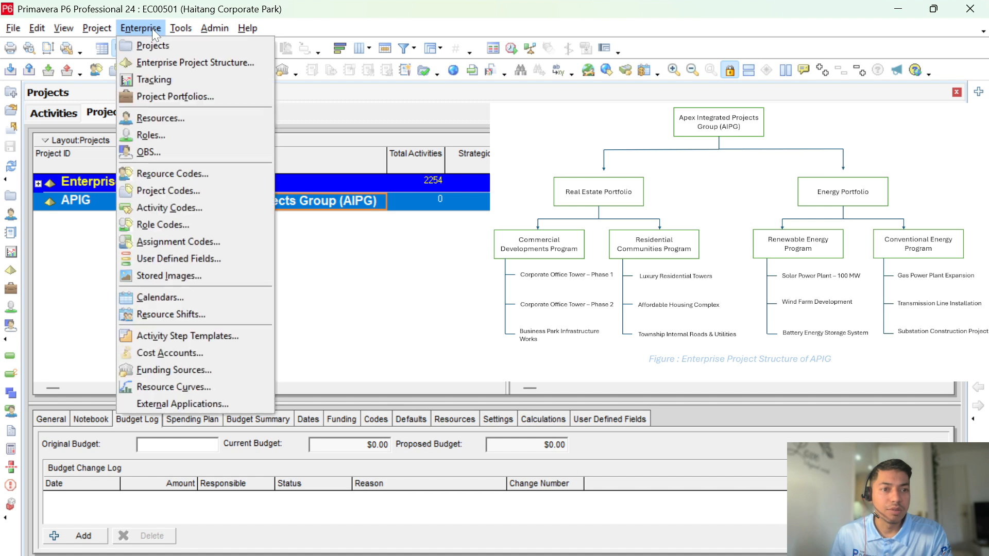
left_click(161, 62)
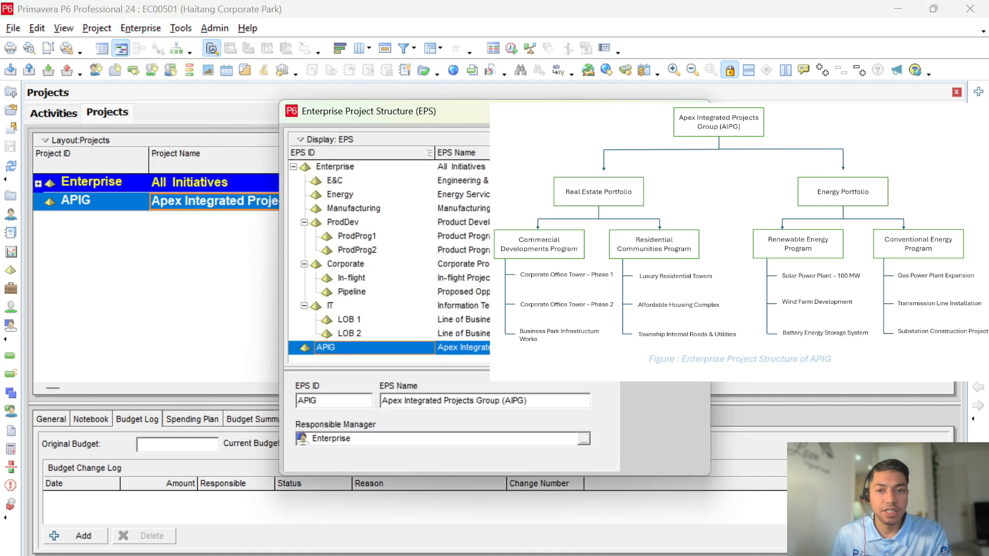
key("Insert")
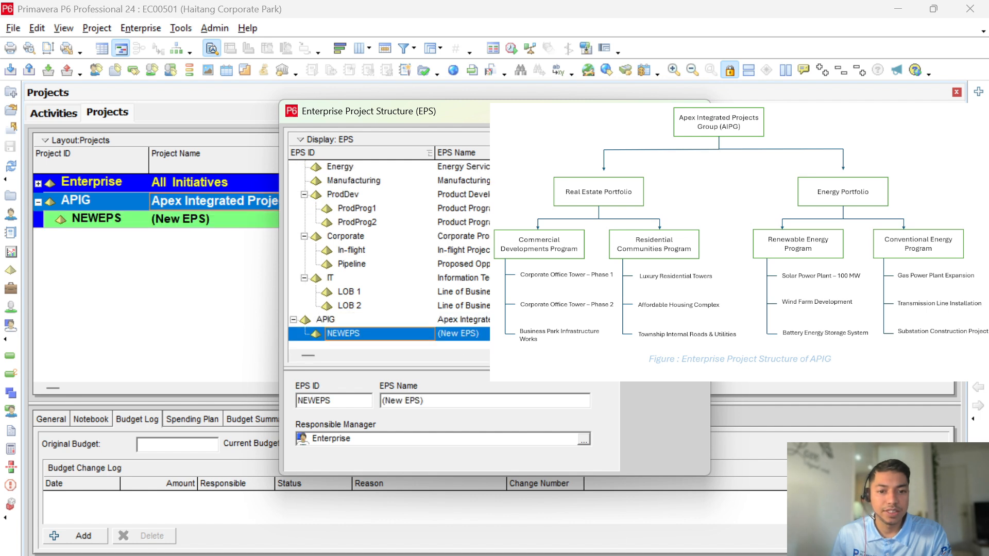
key("Insert")
key("ctrl+Left")
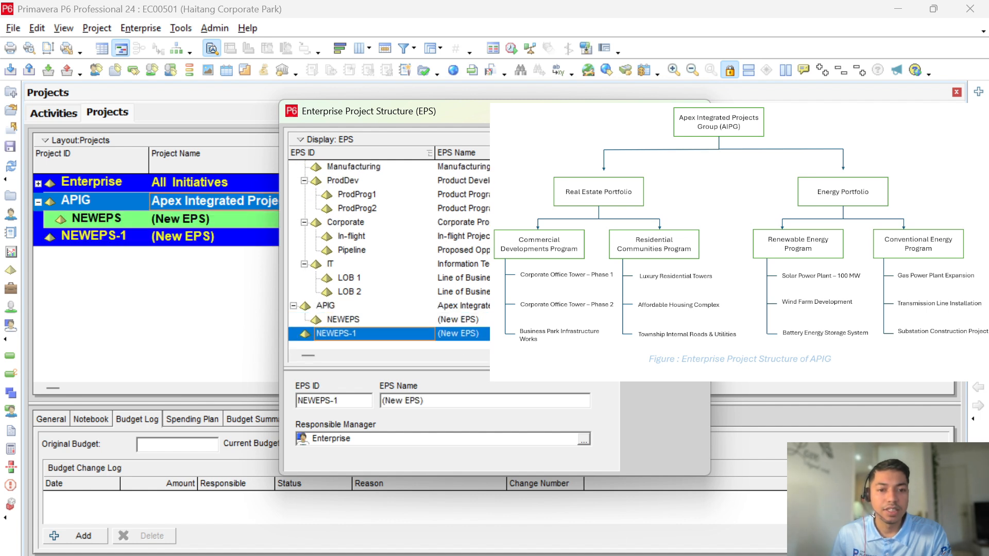
key("ctrl+Right")
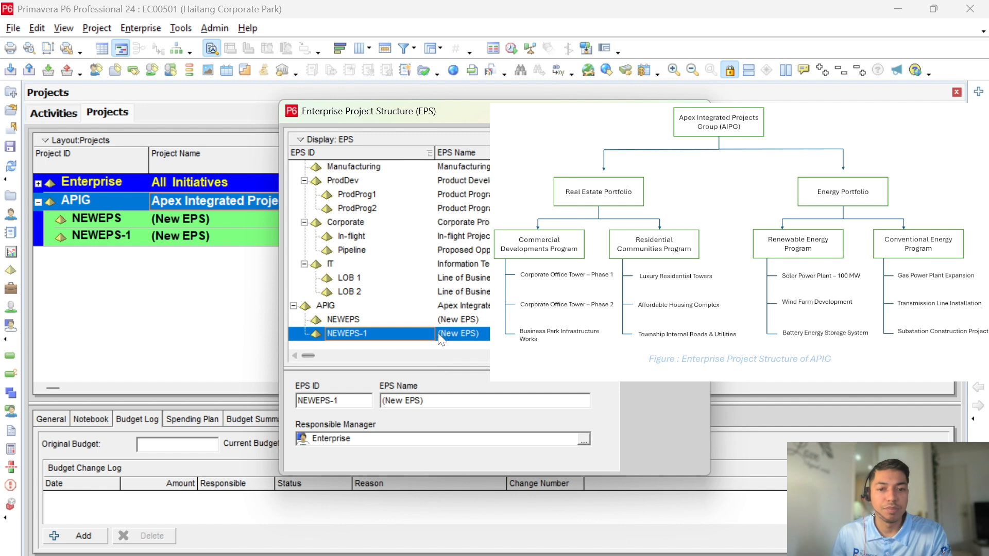
Step: Name the two new nodes Real Estate Portfolio and Energy Portfolio
left_click(459, 320)
type("Real Estate Po")
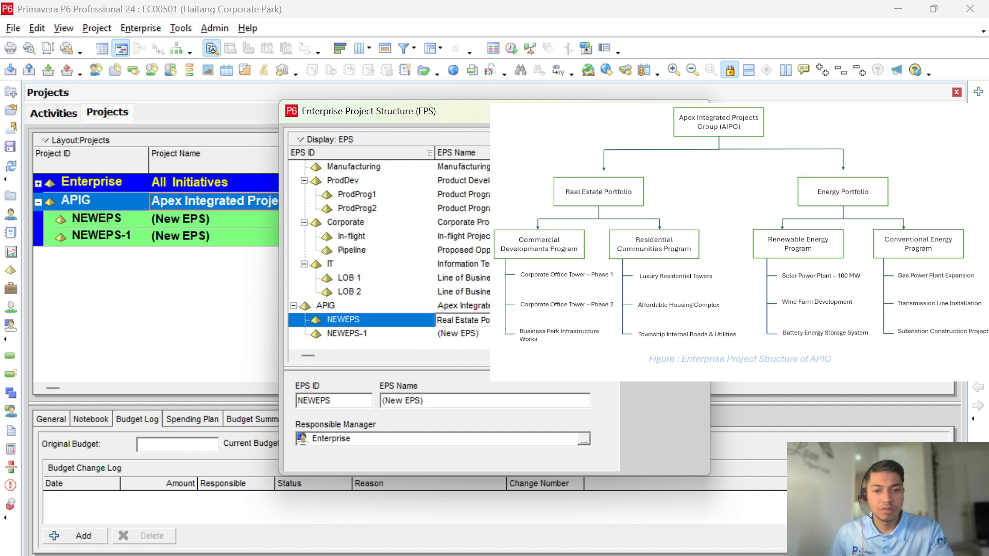
left_click(479, 333)
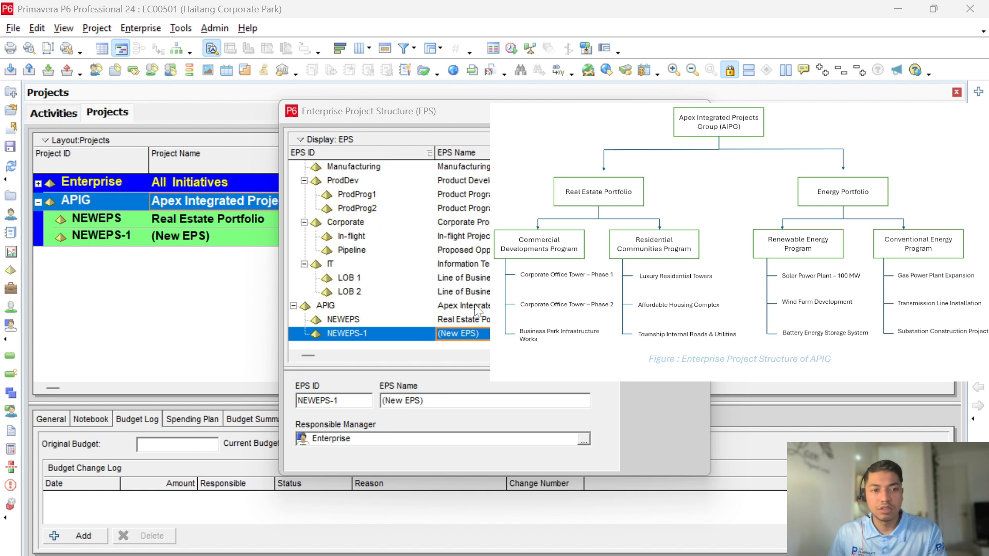
left_click(515, 334)
type("Energy Portfolio")
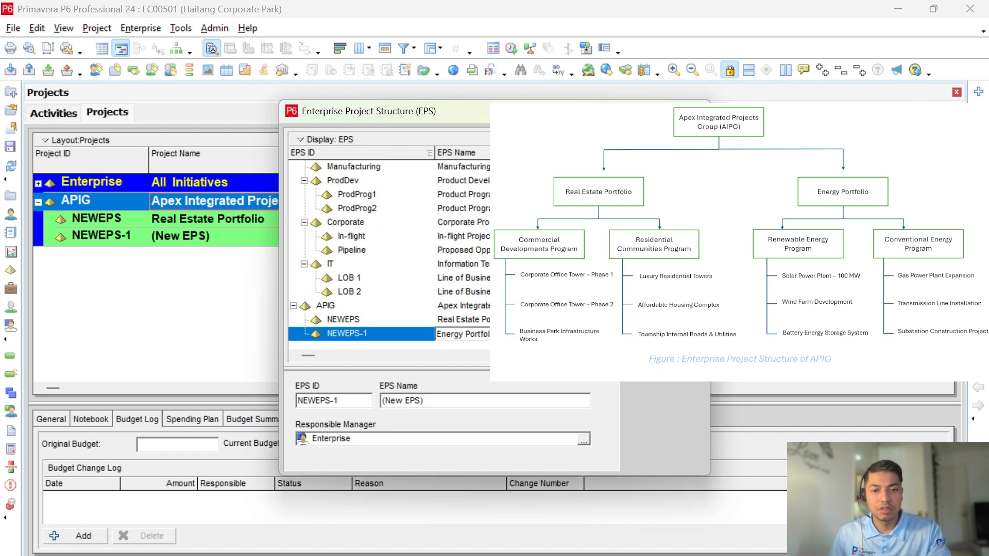
Step: Set their EPS IDs to Portfolio 1 and Portfolio 2
left_click(390, 320)
left_click(390, 320)
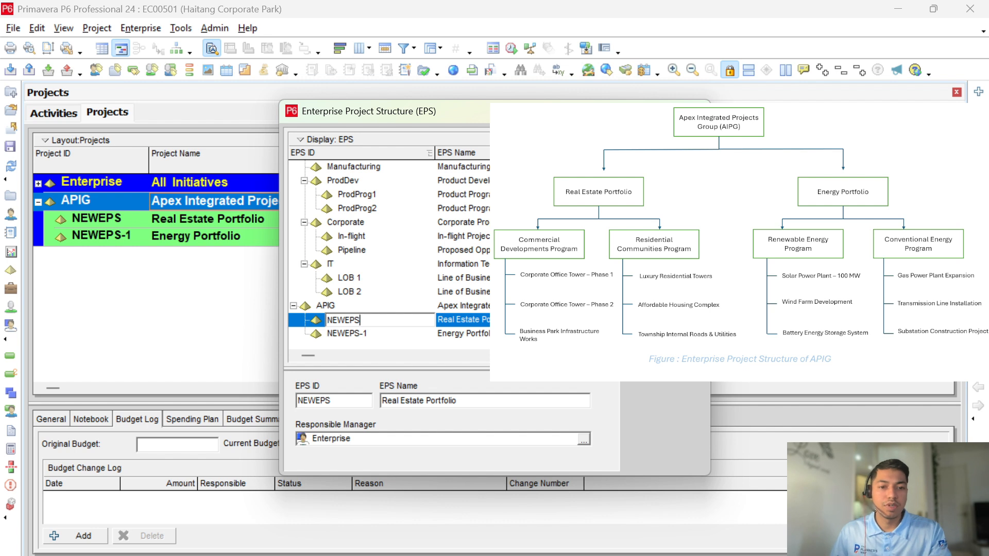
type("Por")
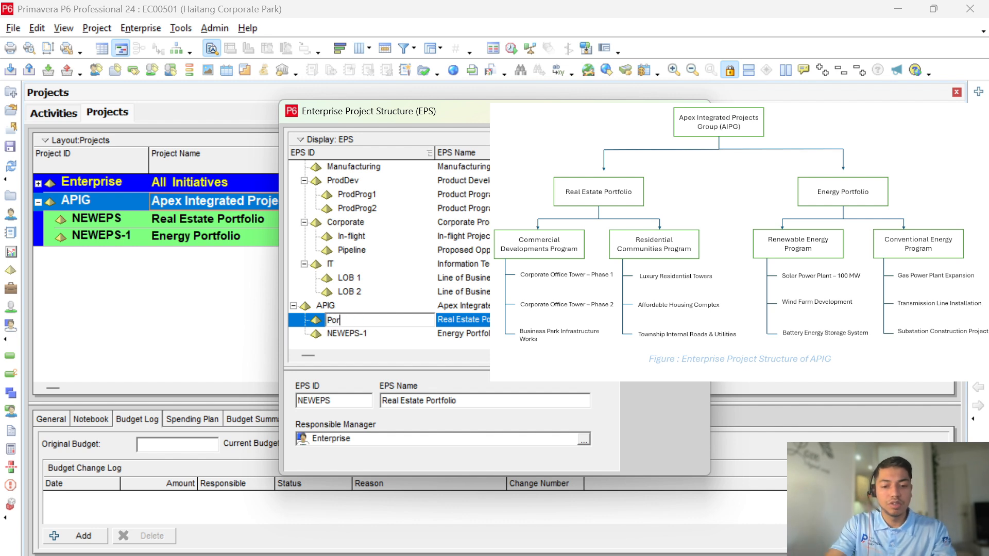
type("tfolio")
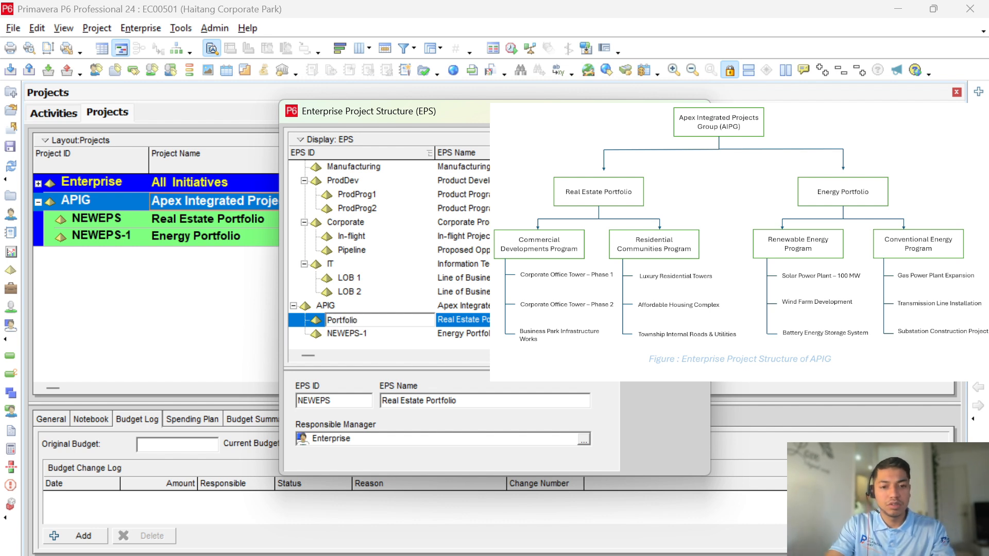
type(" 1")
key("Down")
type("Port")
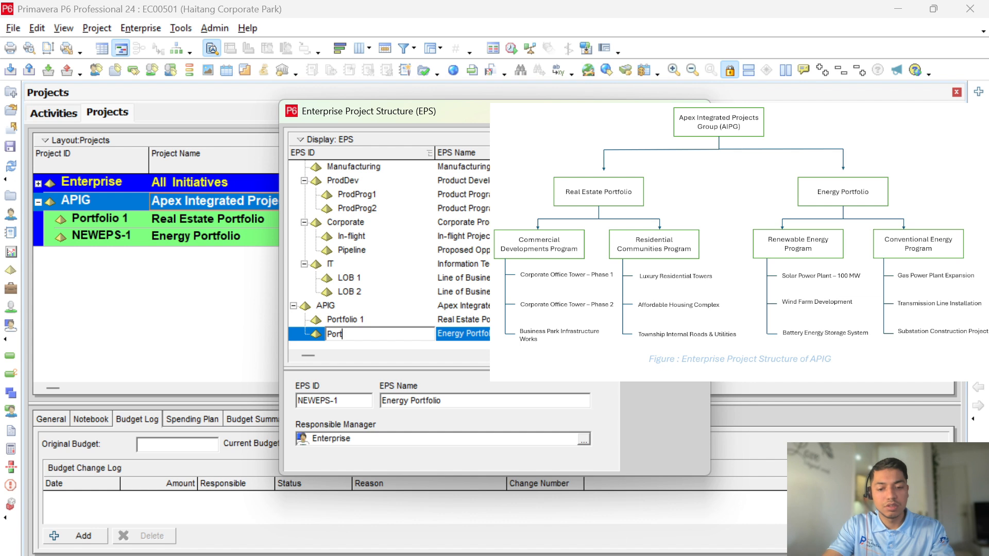
type("folio 2")
key("Return")
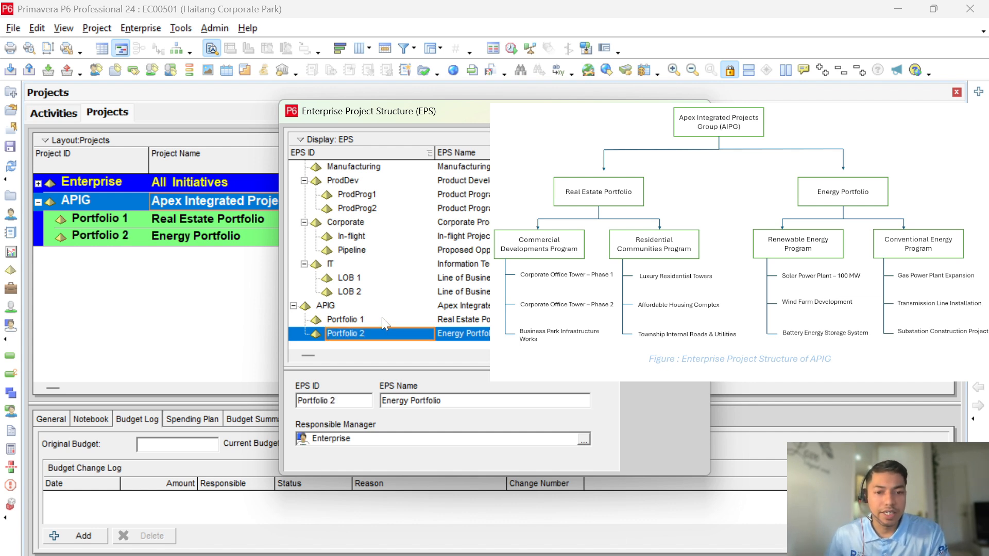
left_click(383, 319)
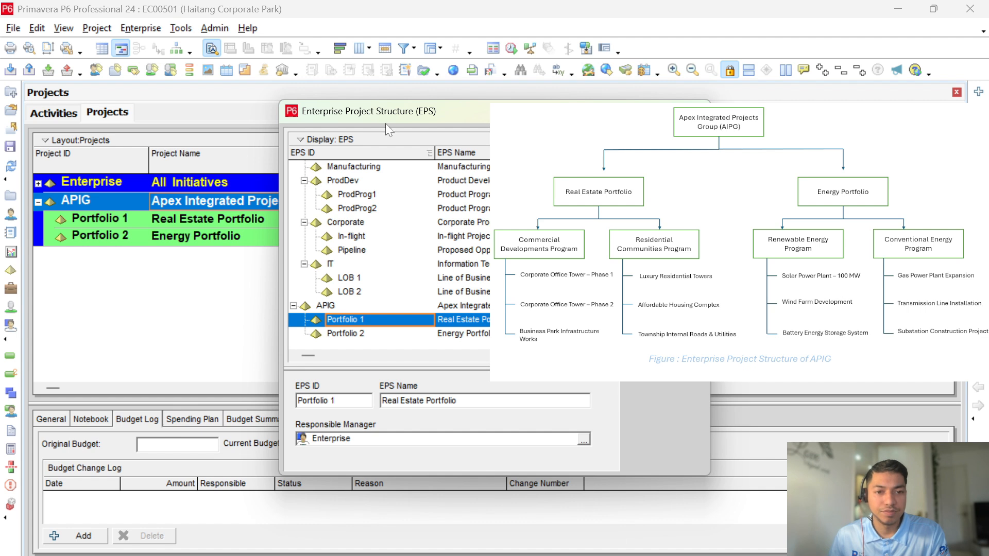
Step: Move the EPS dialog to uncover the Projects list and add a NEWEPS node under APIG
left_click_drag(401, 117, 131, 267)
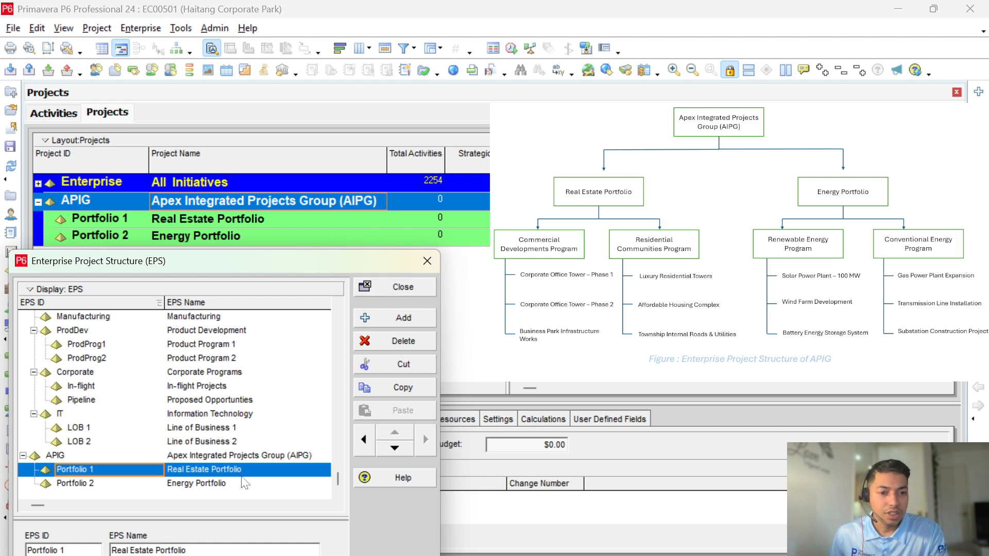
left_click(408, 319)
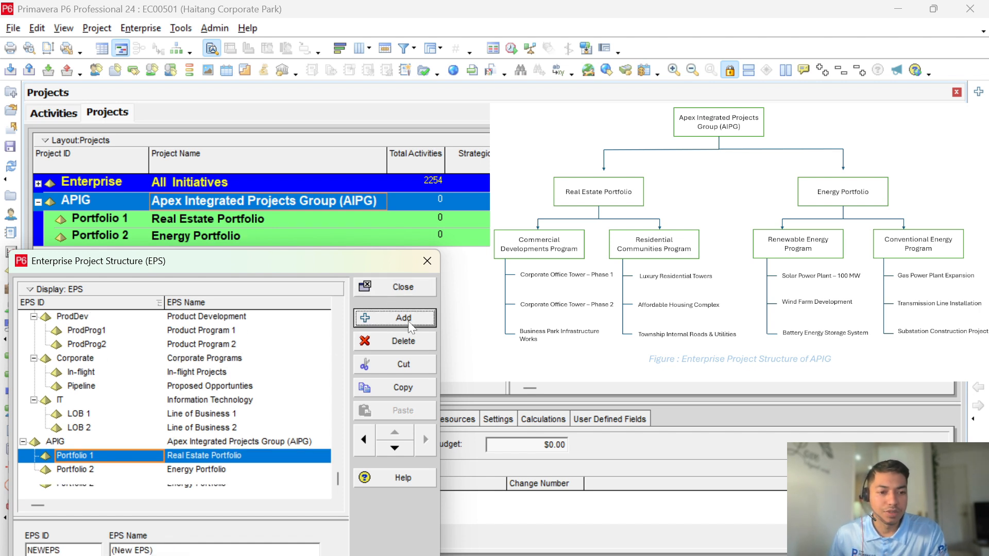
left_click(197, 458)
left_click(199, 484)
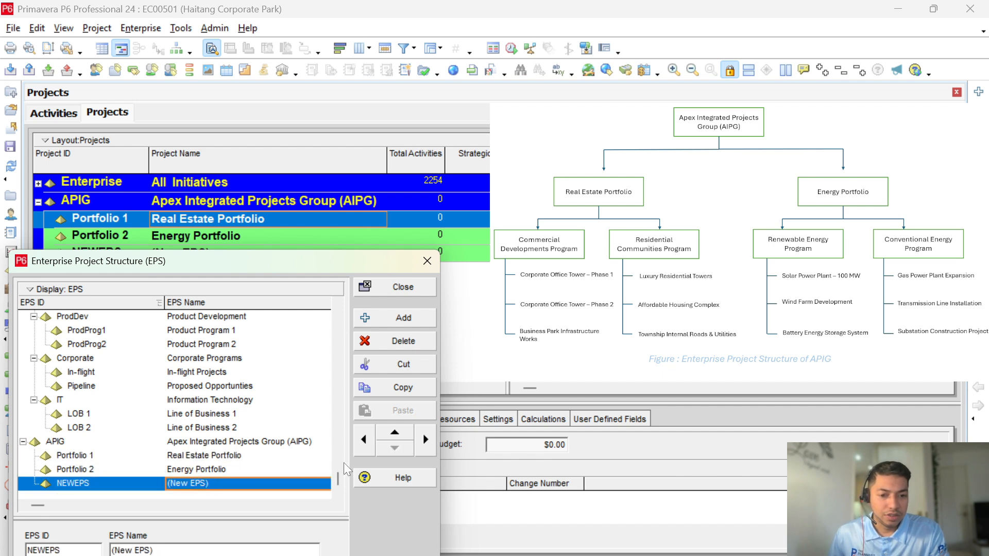
Step: Nest NEWEPS under Portfolio 1 and add a second child node beneath it
left_click(397, 433)
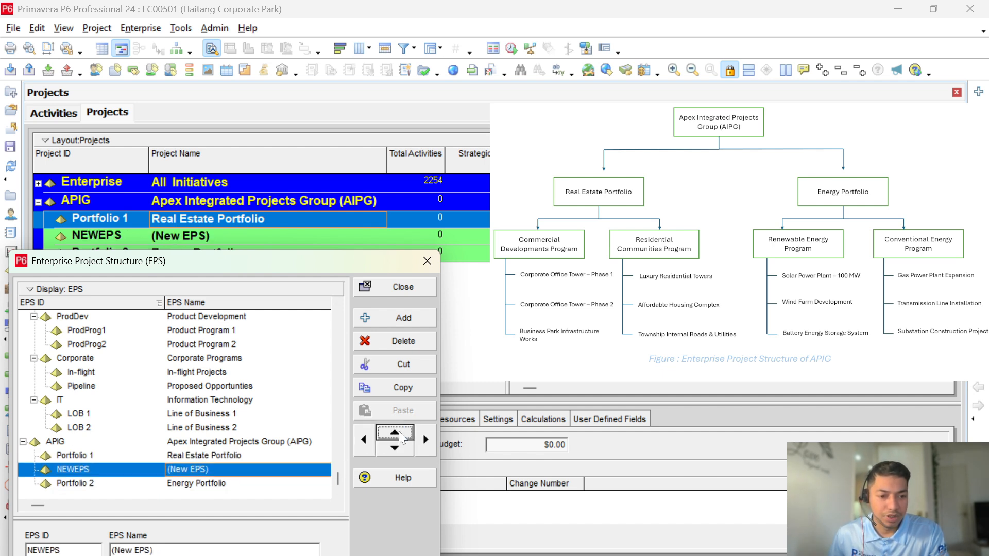
left_click(426, 439)
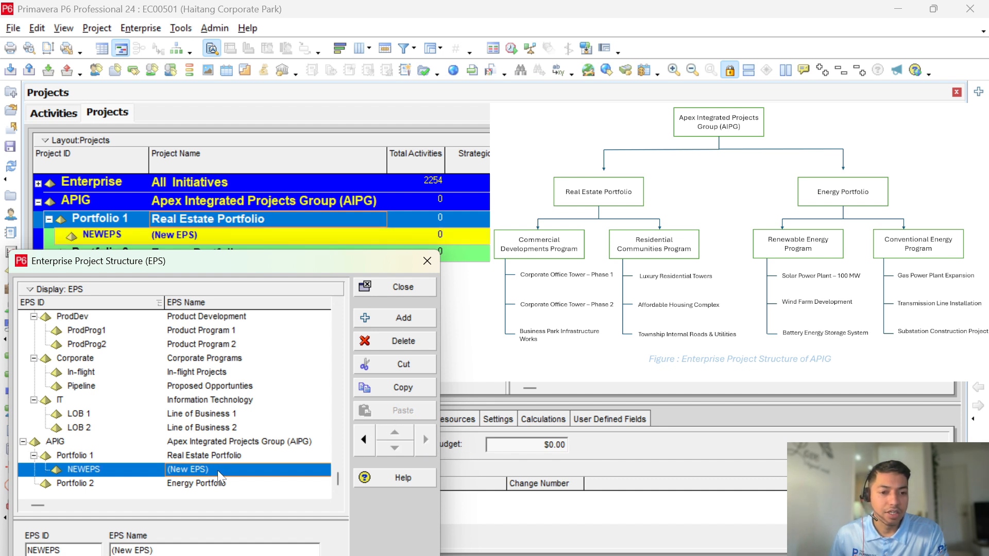
left_click(366, 439)
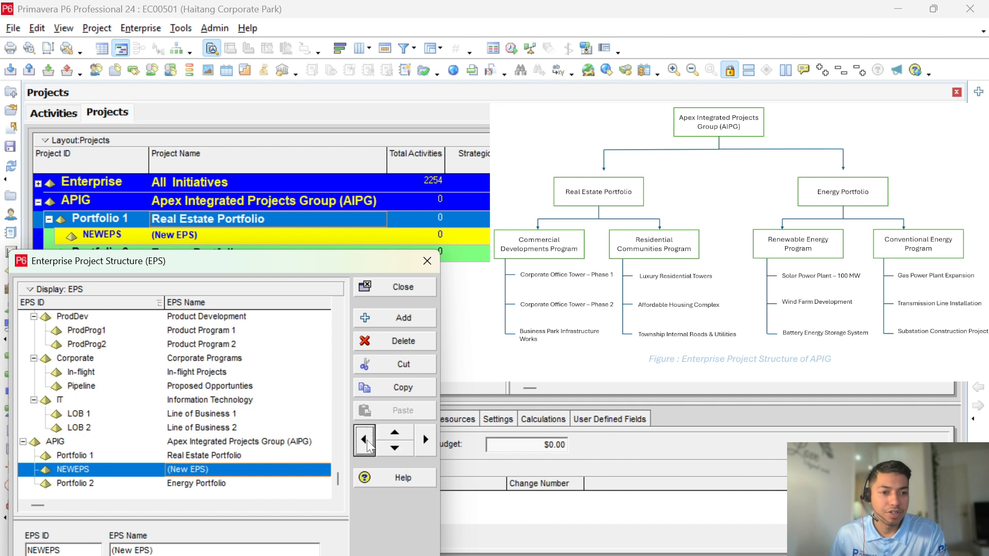
left_click(424, 439)
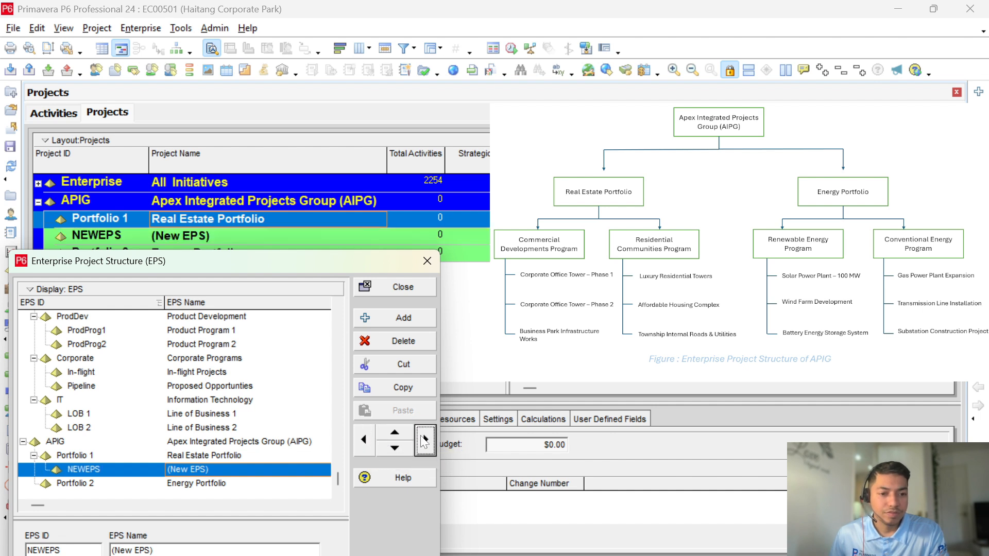
left_click(419, 319)
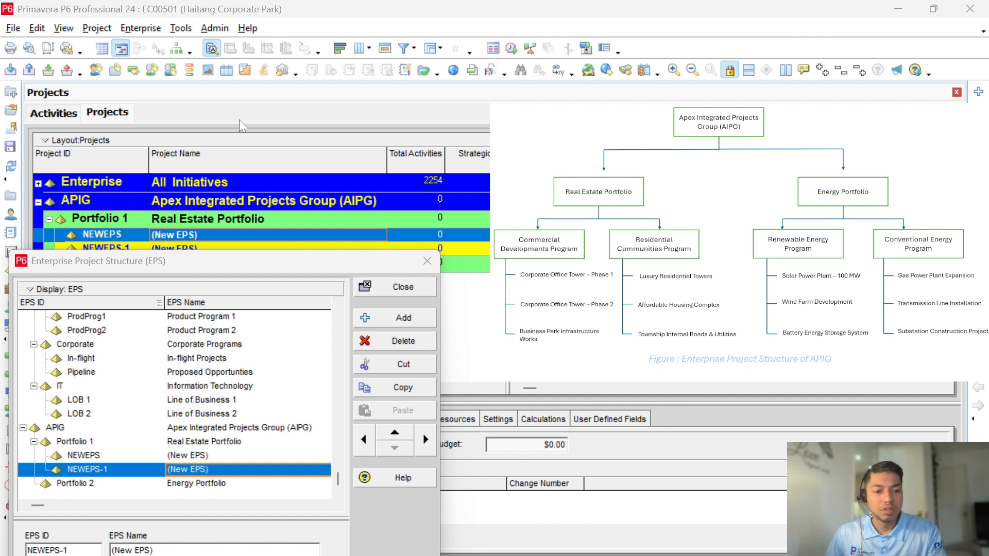
Step: Name the two Portfolio 1 nodes Commercial Developments Program and Residential Communities Program
left_click(249, 457)
left_click(250, 456)
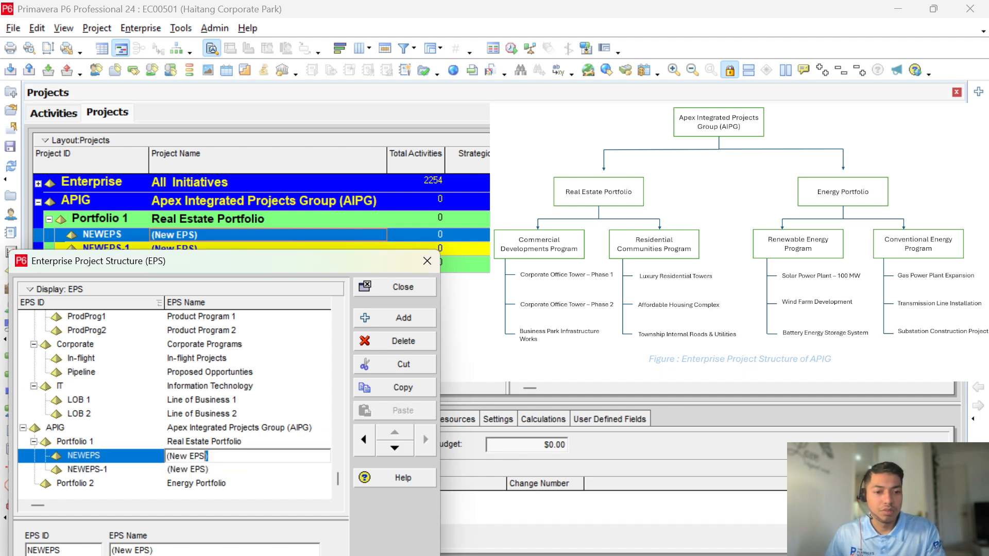
key("ctrl+a")
type("Commercial Developments Program")
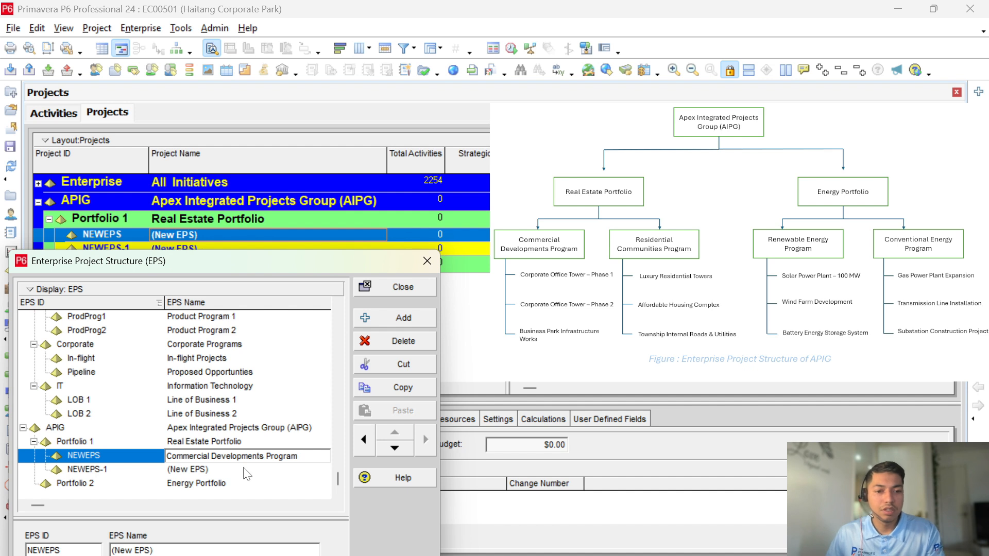
key("Return")
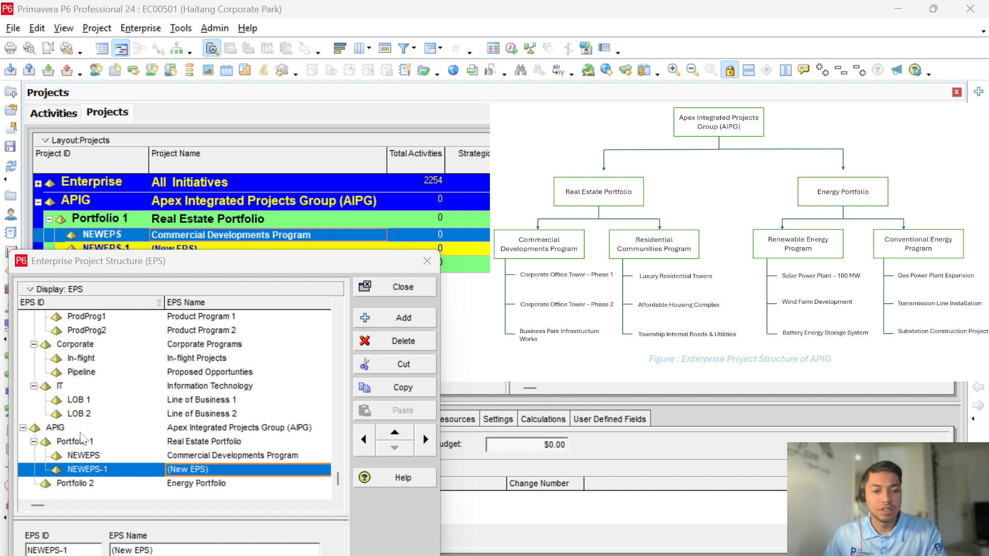
left_click(247, 472)
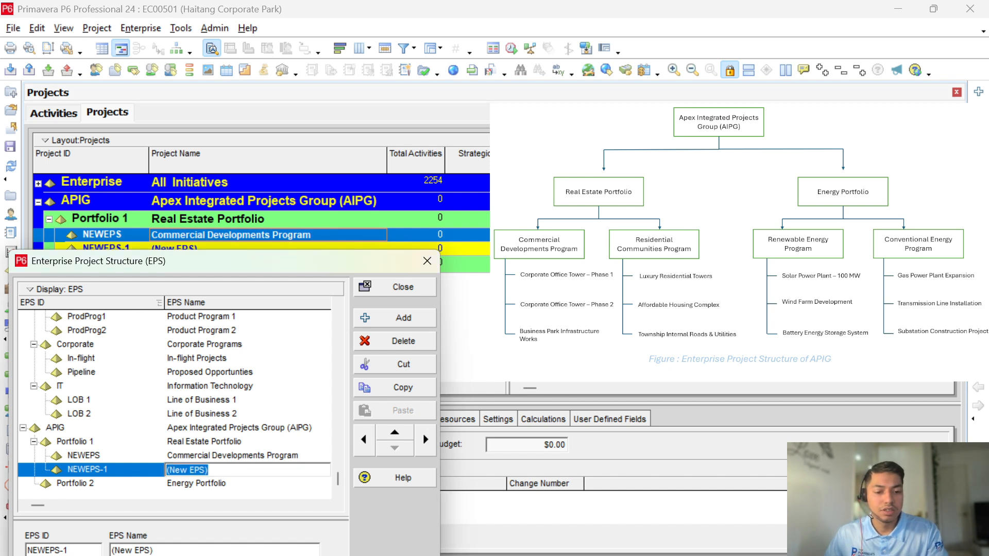
type("Residential Communities Program")
left_click(237, 483)
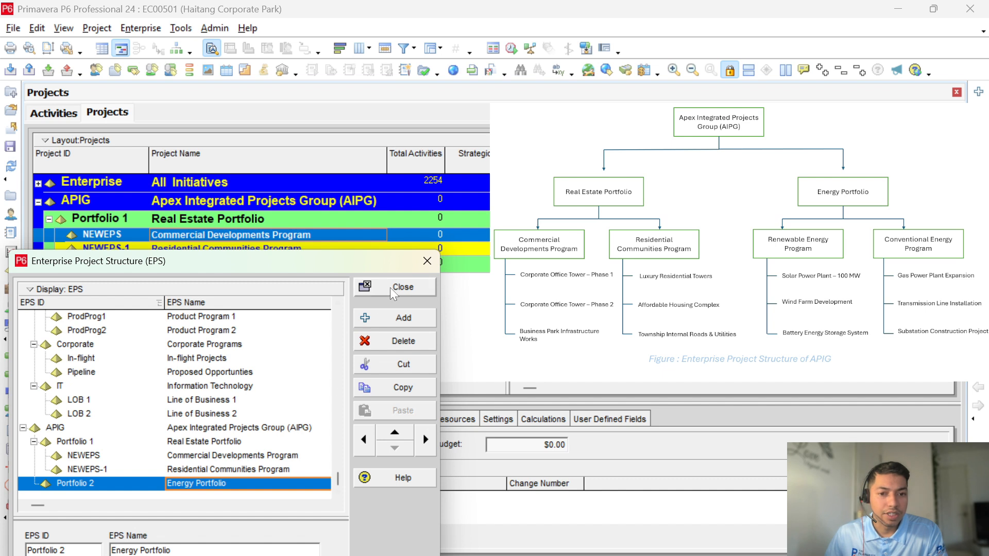
Step: Add two new program nodes, NEWEPS-2 and NEWEPS-3, under Portfolio 2
left_click(403, 320)
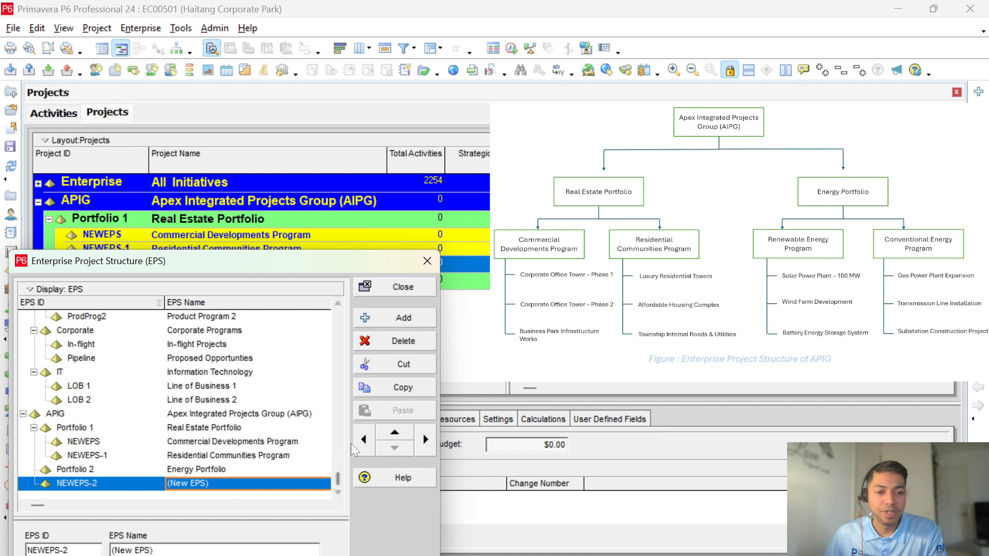
left_click(426, 440)
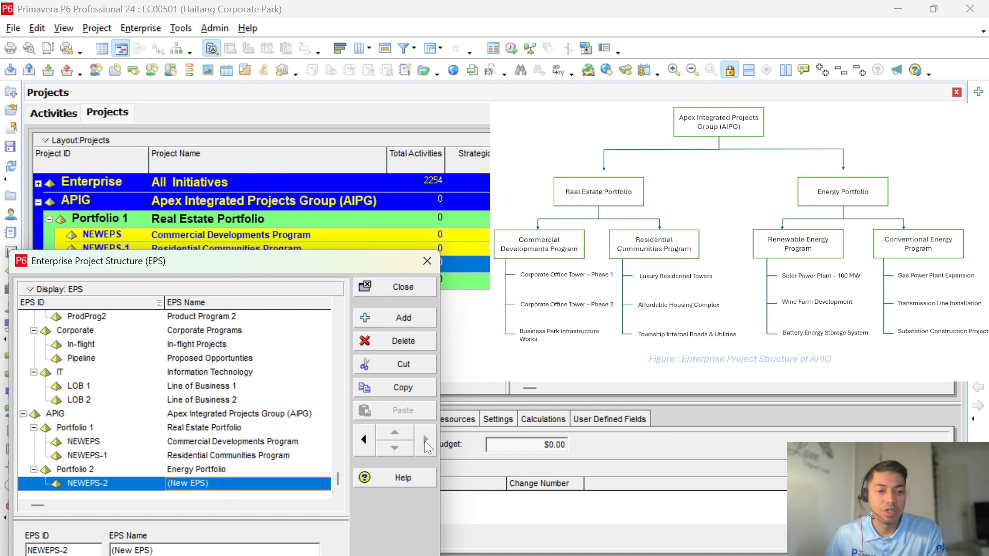
left_click(397, 323)
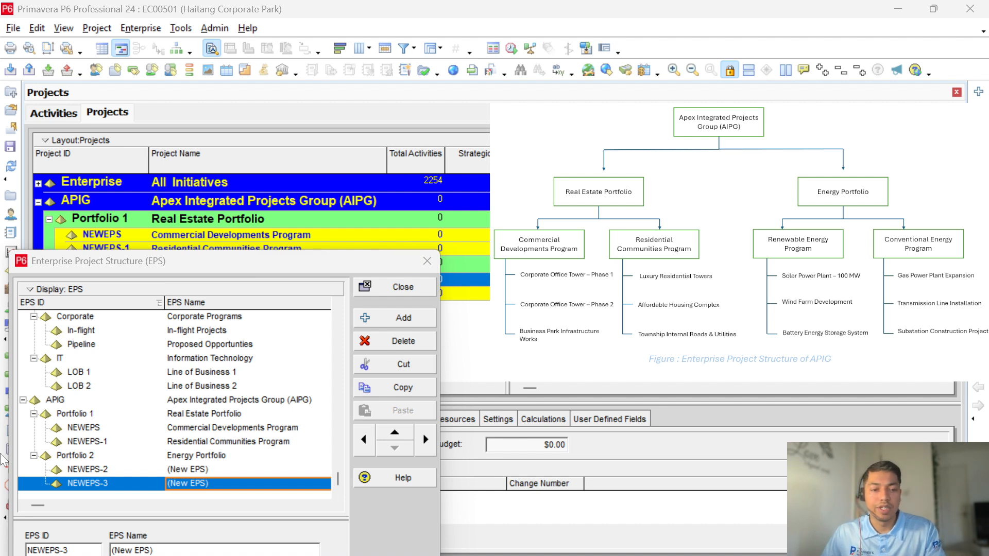
Step: Name them Renewable Energy Program and Conventional Energy Program
left_click(231, 470)
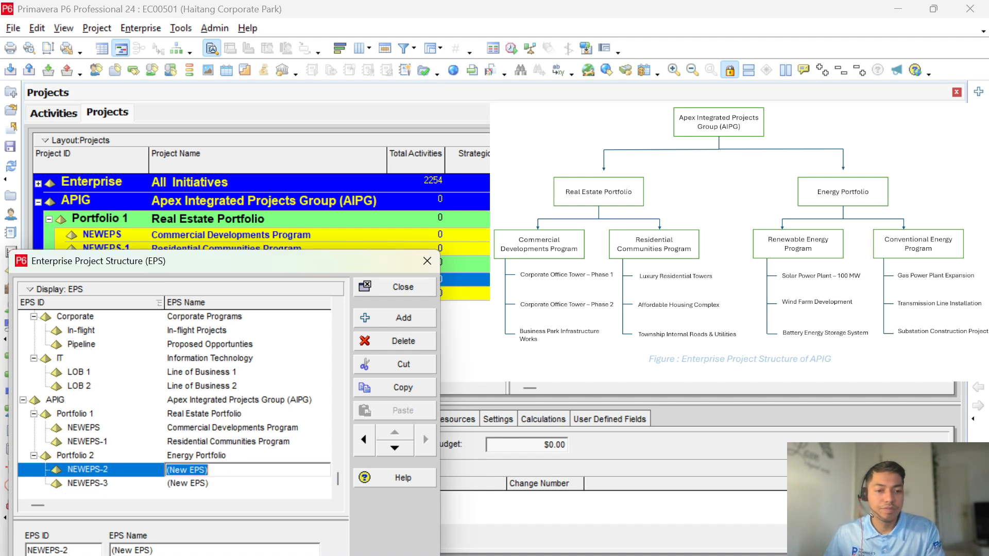
type("Renewable Energy Program")
left_click(225, 483)
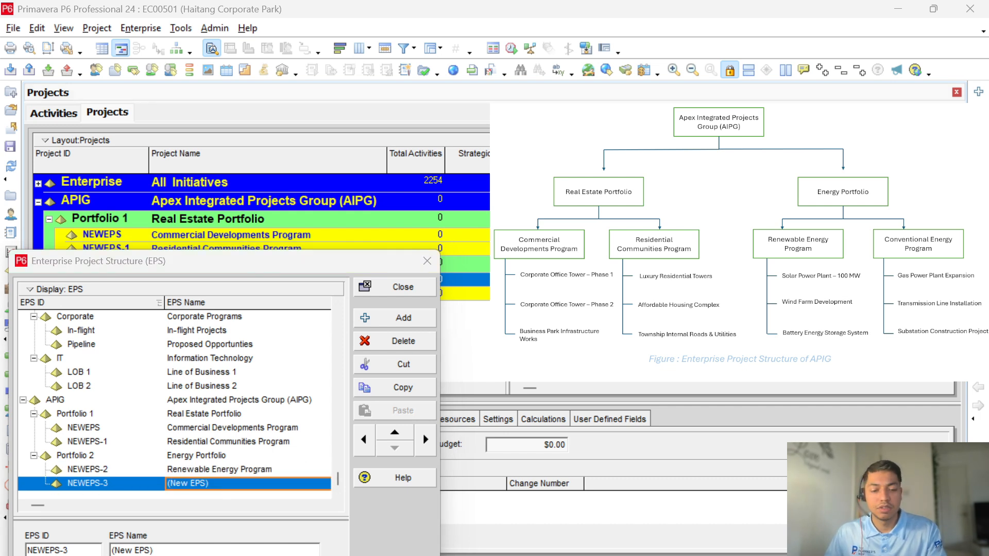
left_click(290, 488)
type("Conventional Energy Program")
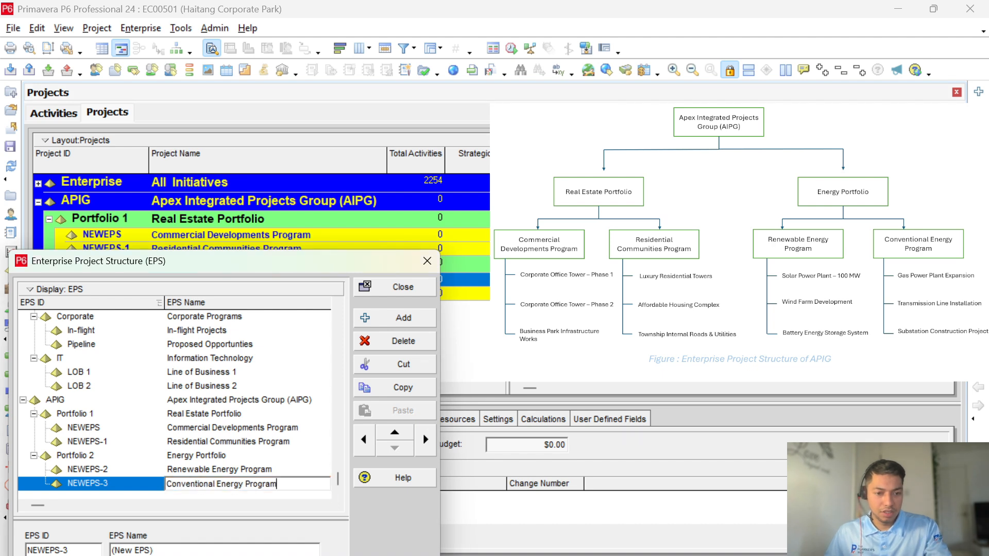
left_click(288, 470)
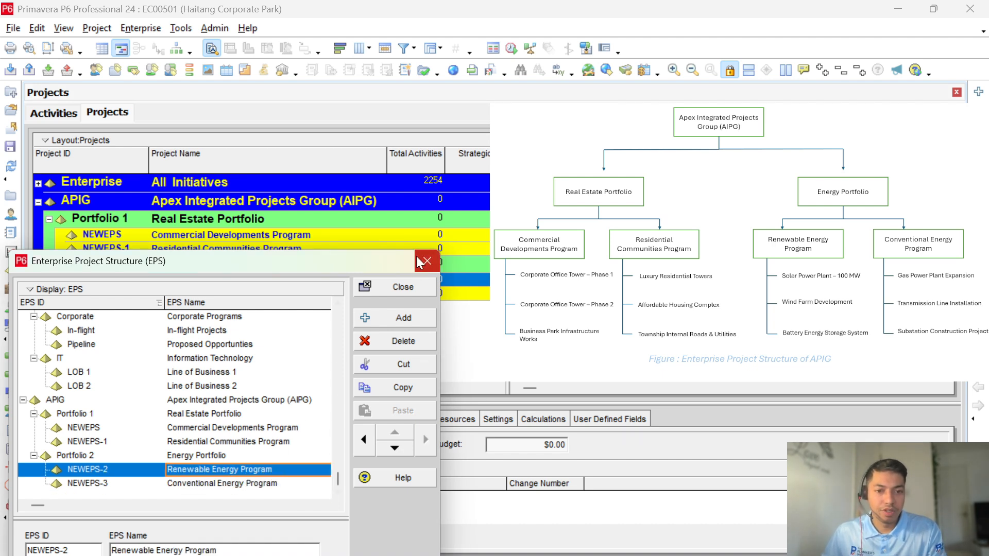
Step: Re-ID the first two program nodes from NEWEPS and NEWEPS-1 to Prog 1 and Prog 2
mouse_move(342, 261)
left_mouse_down()
mouse_move(360, 269)
mouse_move(351, 271)
left_mouse_up()
left_click(145, 432)
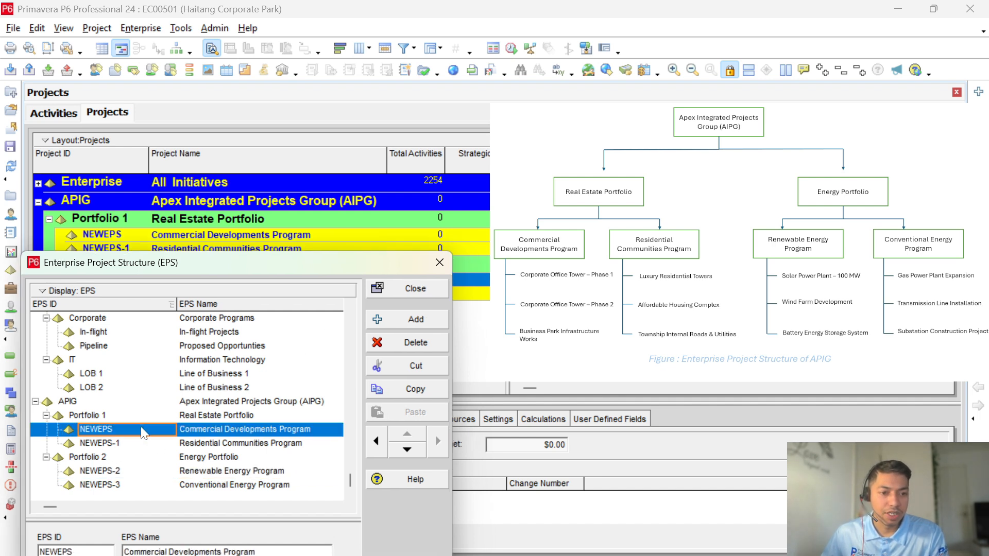
left_click(144, 432)
left_click_drag(117, 431, 79, 431)
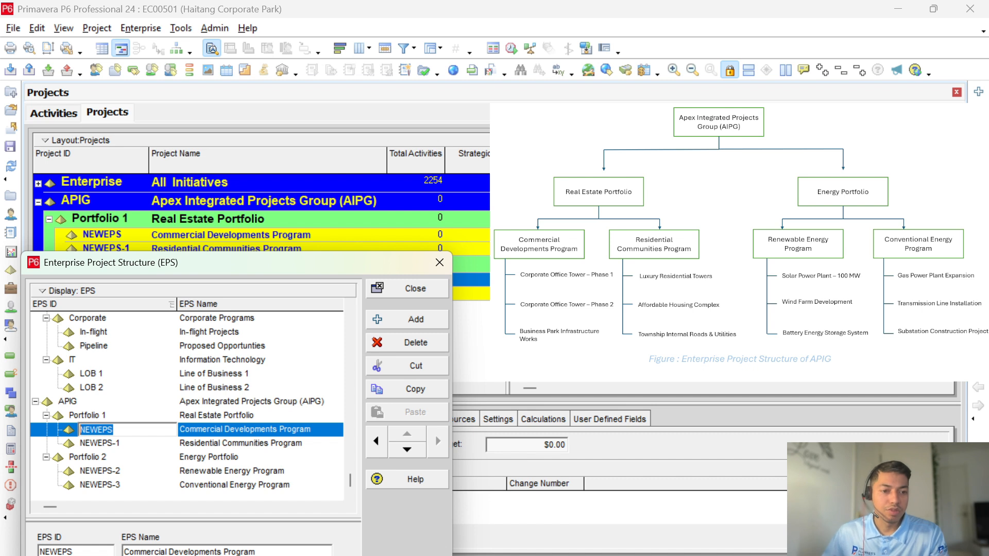
type("Pro")
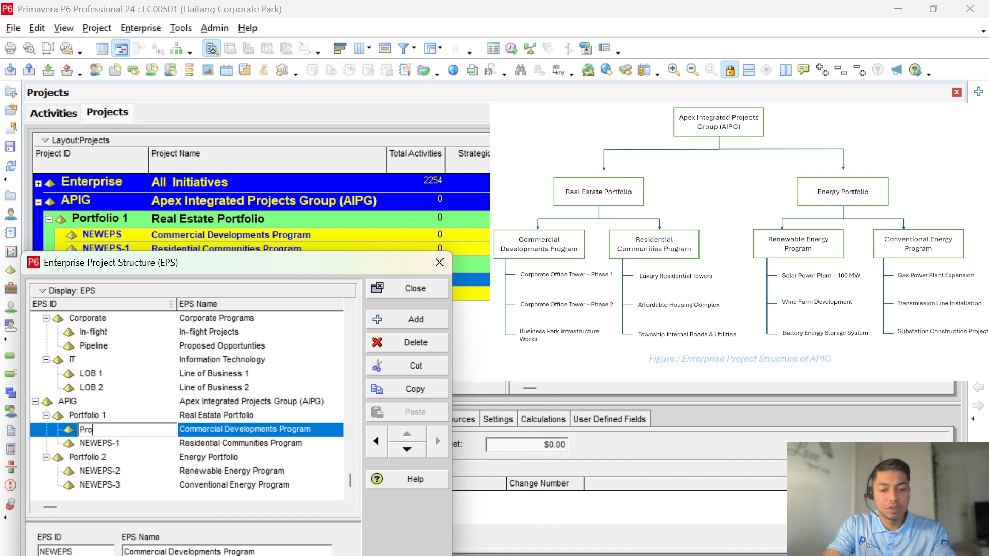
type("g 1")
key("Return")
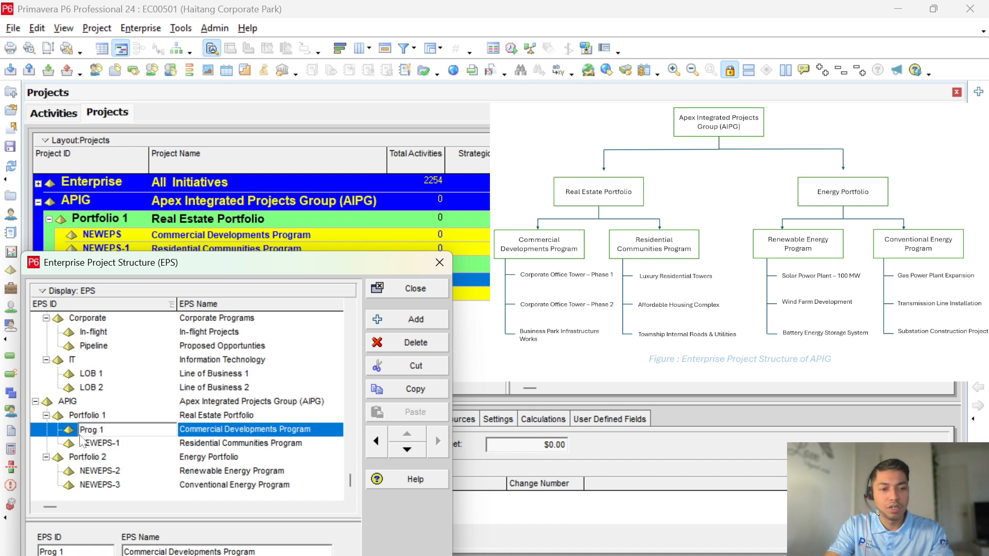
left_click(153, 444)
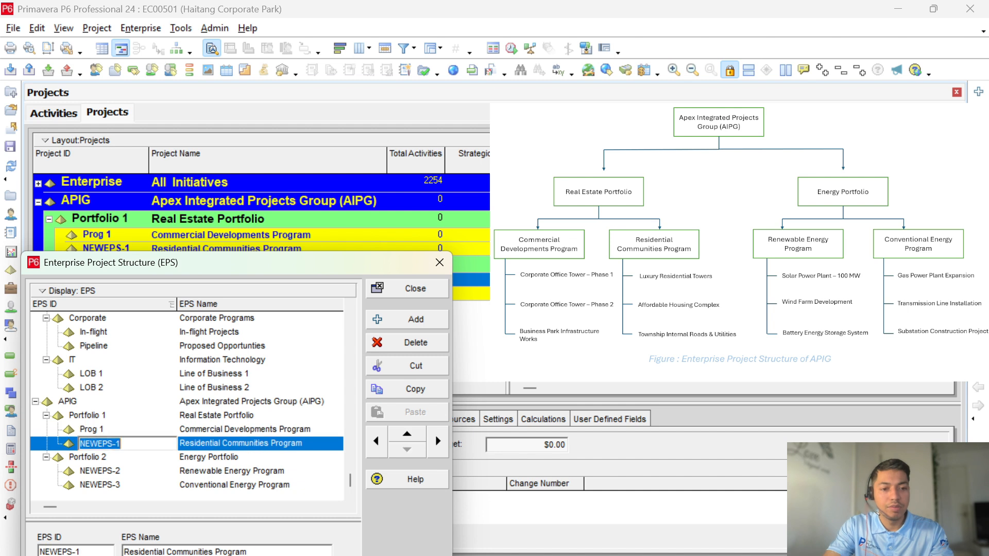
type("Prog 2")
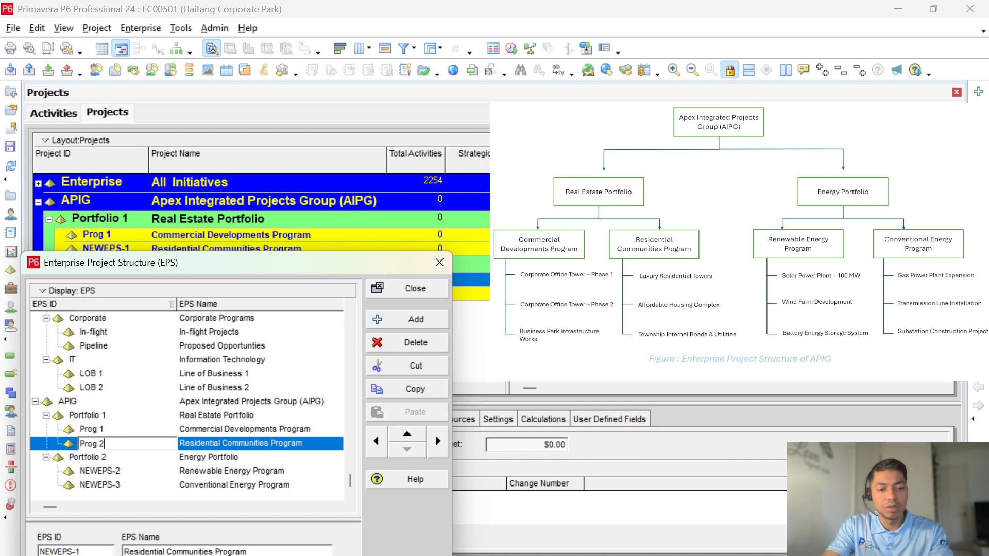
key("Return")
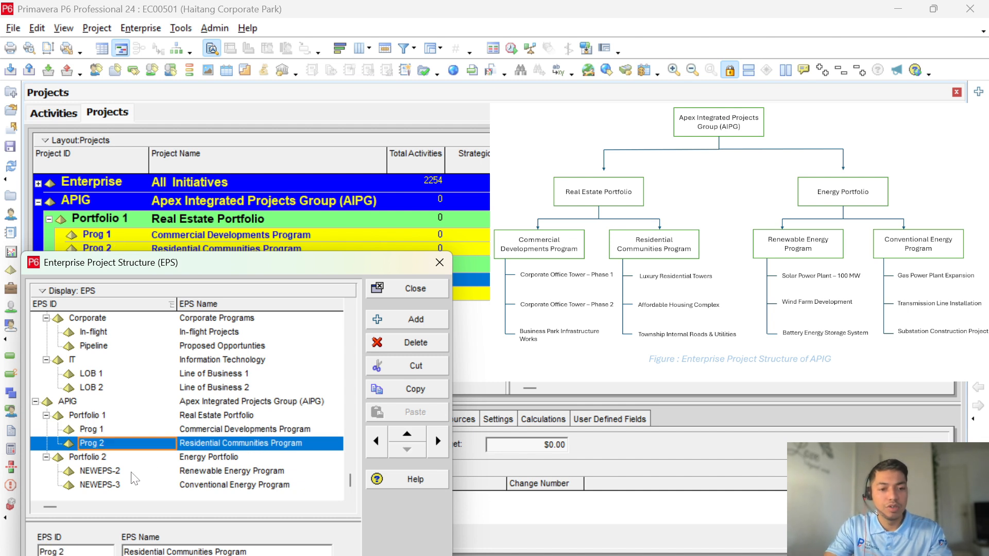
Step: Re-ID the other two program nodes as E - Prog 1 and E - Prog 2
left_click(131, 473)
left_click(133, 478)
key("BackSpace")
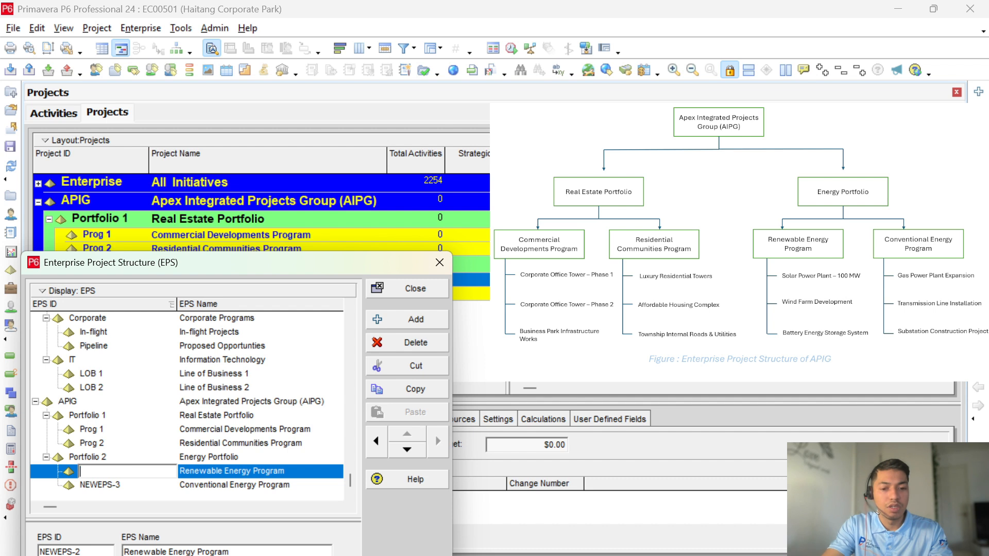
type("Prog")
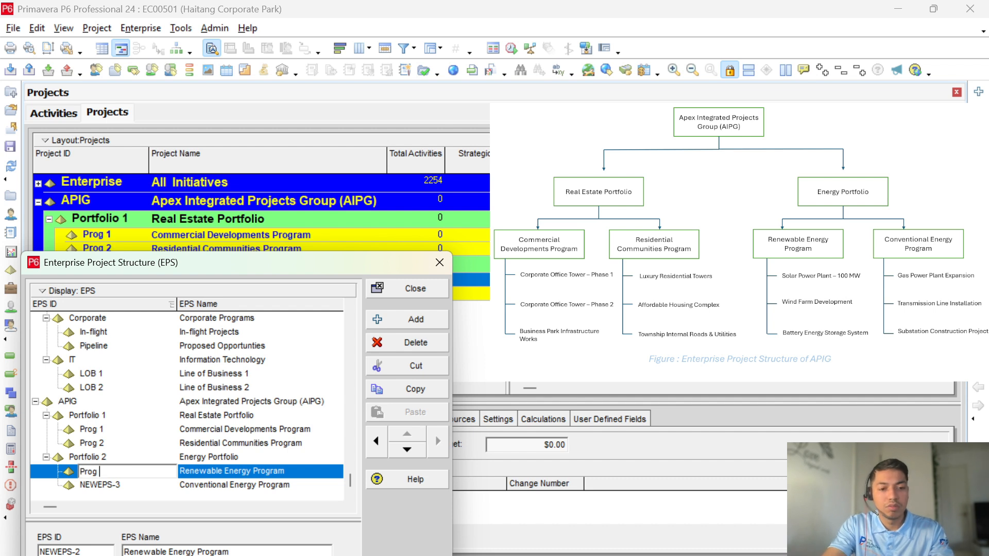
type(" 1")
key("Return")
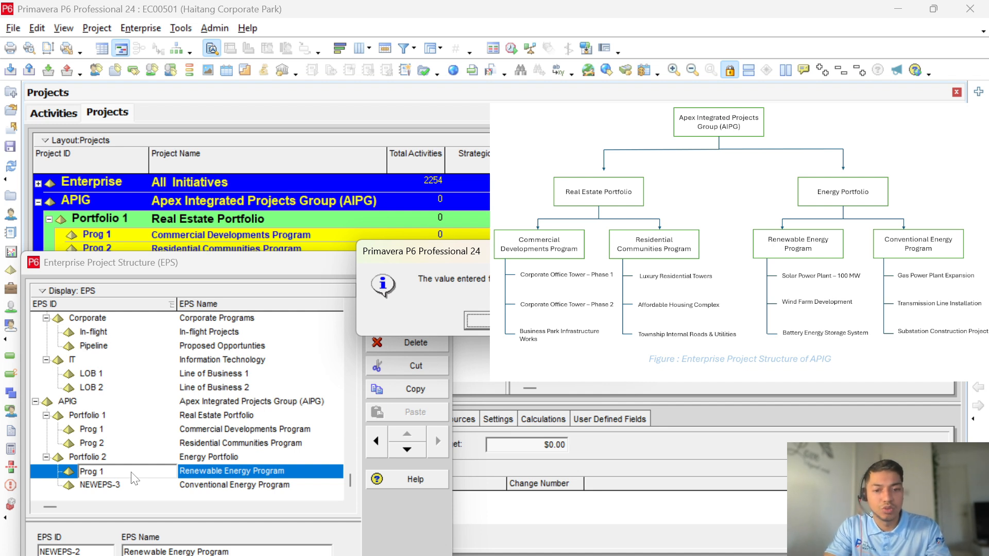
left_click(477, 321)
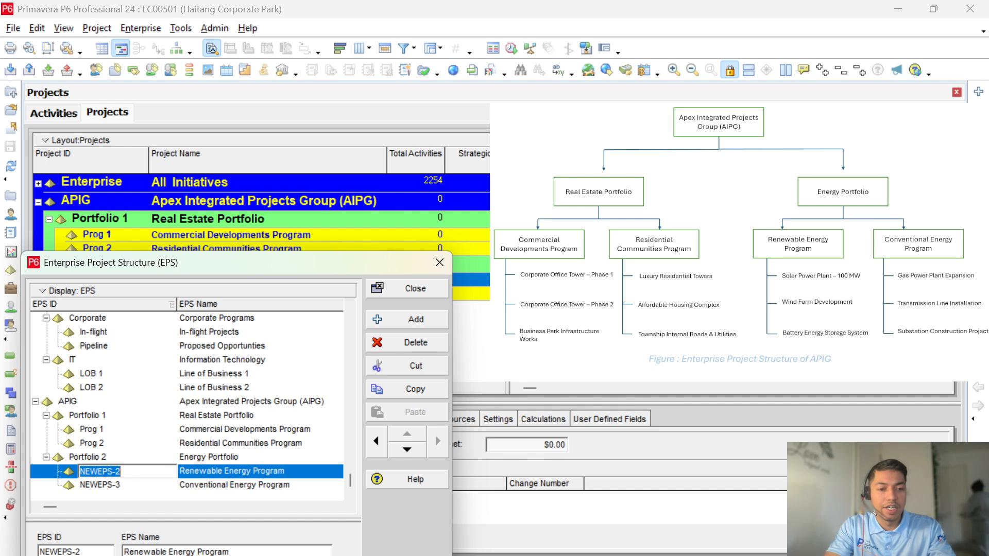
type("E ")
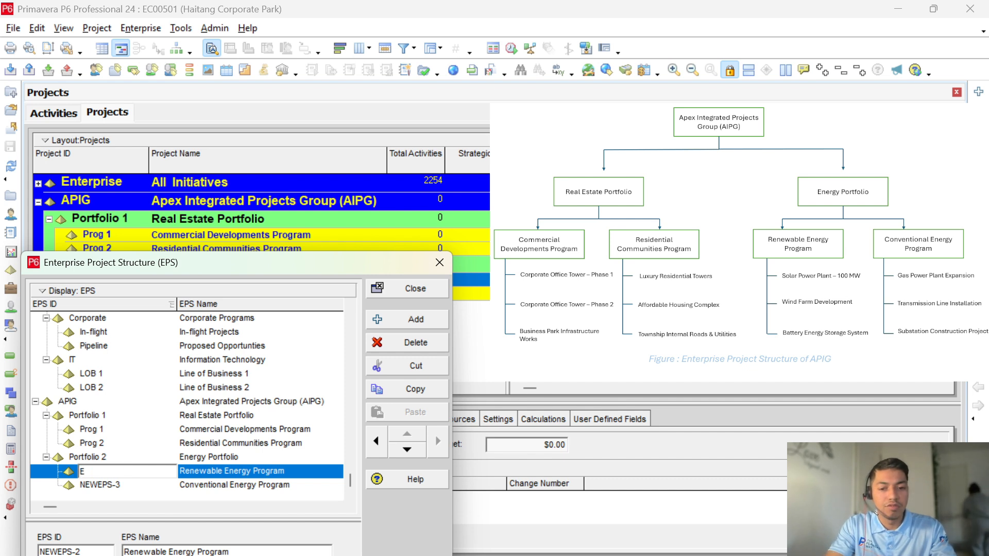
type("- Prog")
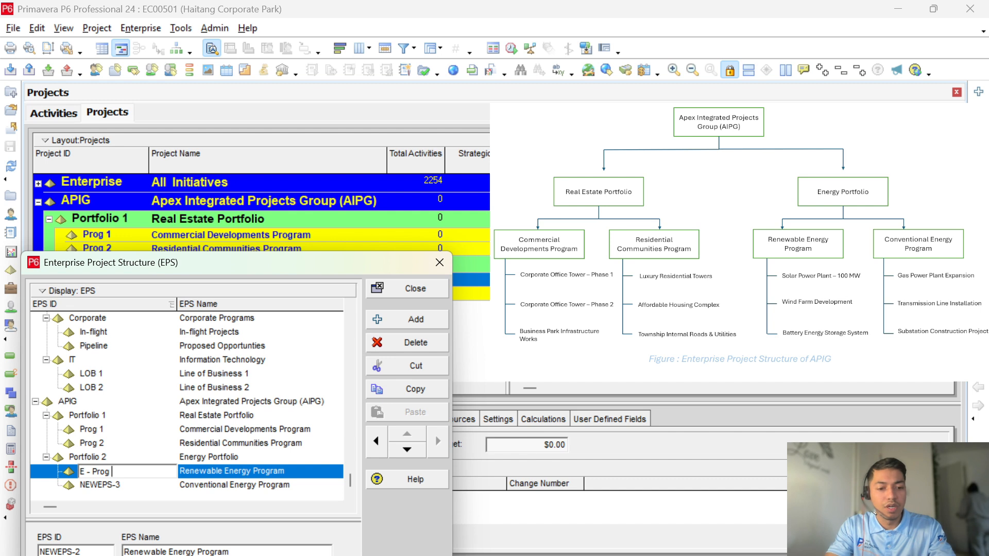
type(" 1")
key("Return")
left_click(129, 486)
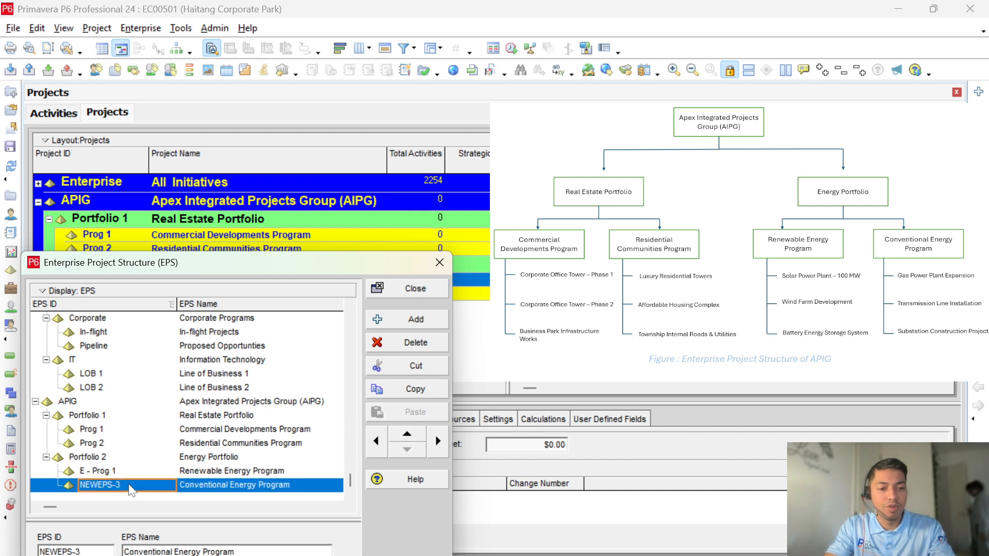
left_click(129, 485)
type("E")
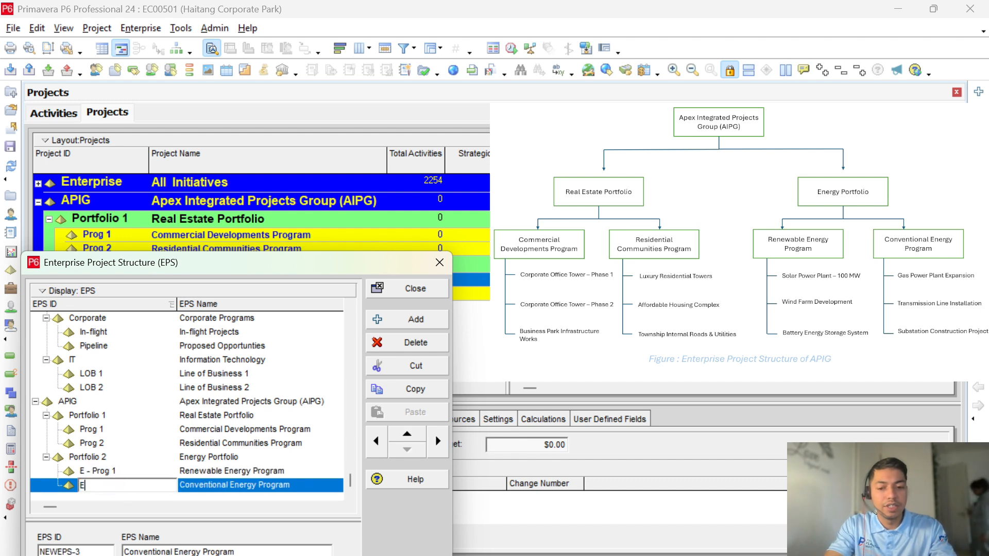
type(" - Pro")
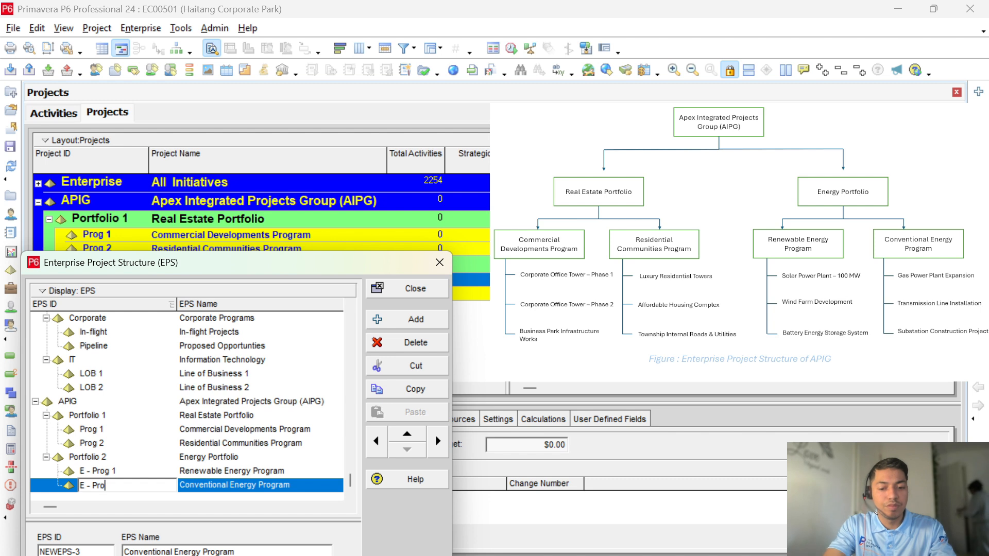
type("g 2")
key("Return")
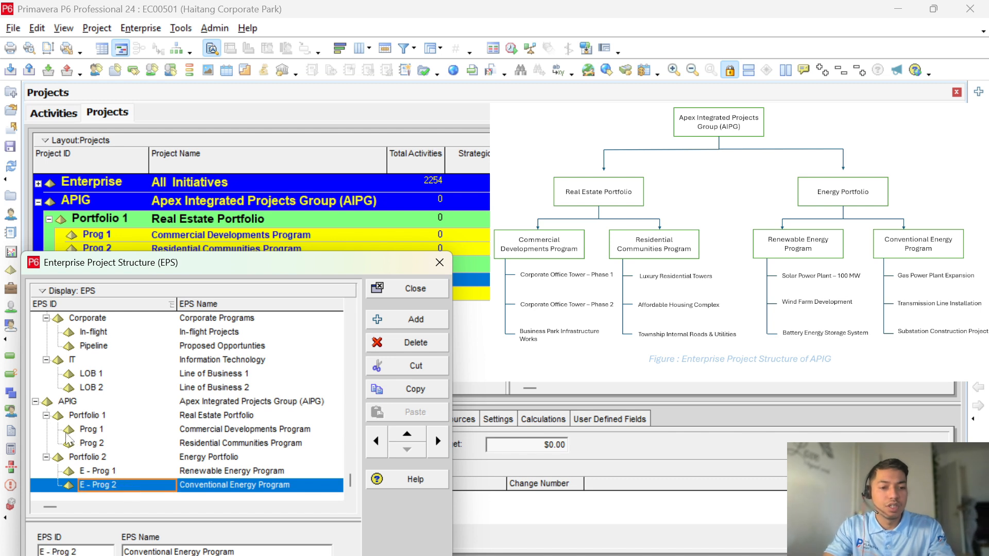
Step: Prefix the first two program IDs with 'R -' to make R - Prog 1 and R - Prog 2
left_click(83, 432)
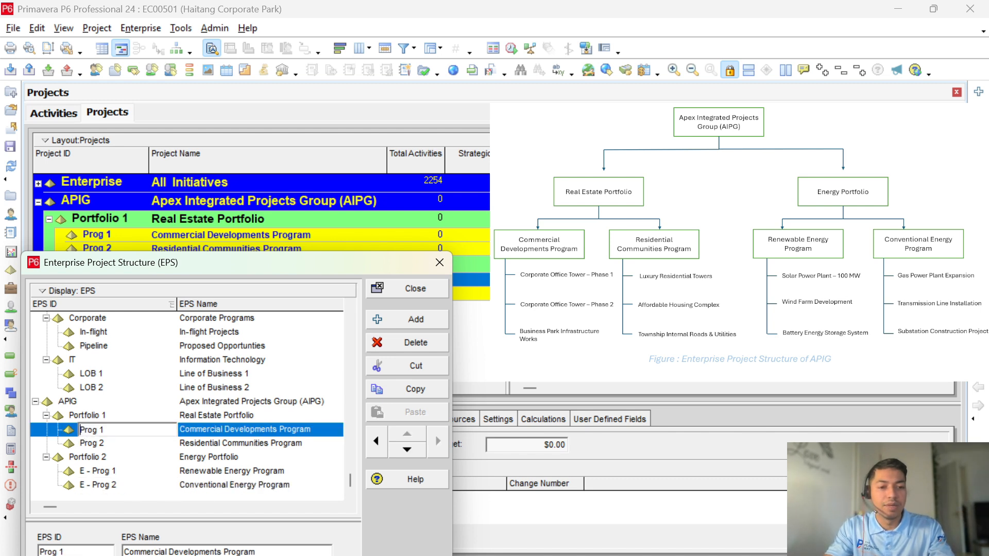
type("R -")
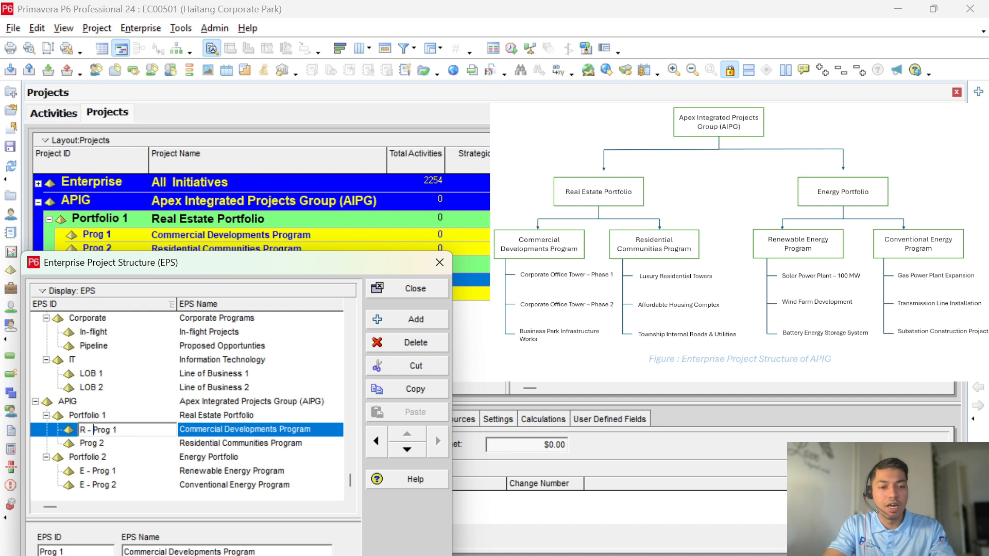
key("Return")
left_click(85, 443)
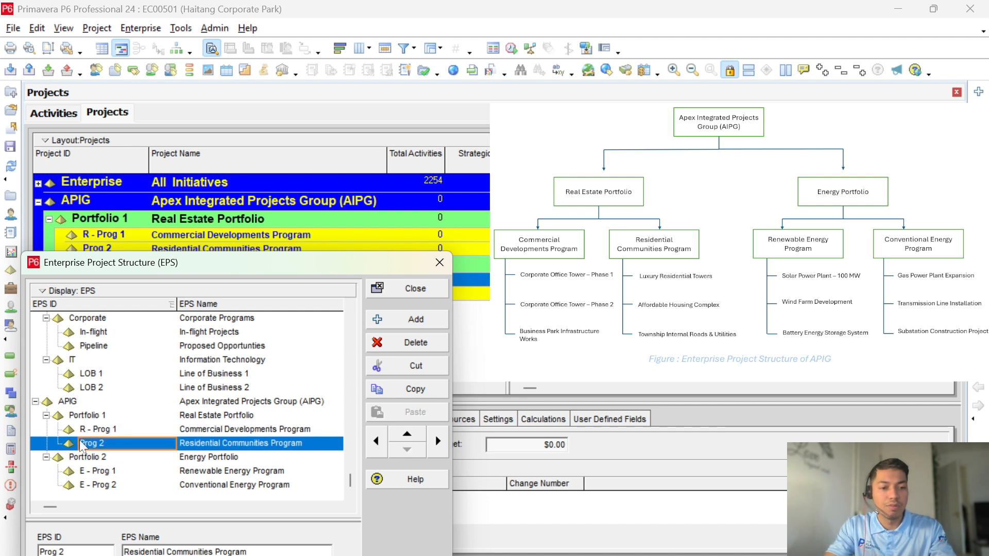
type("R -")
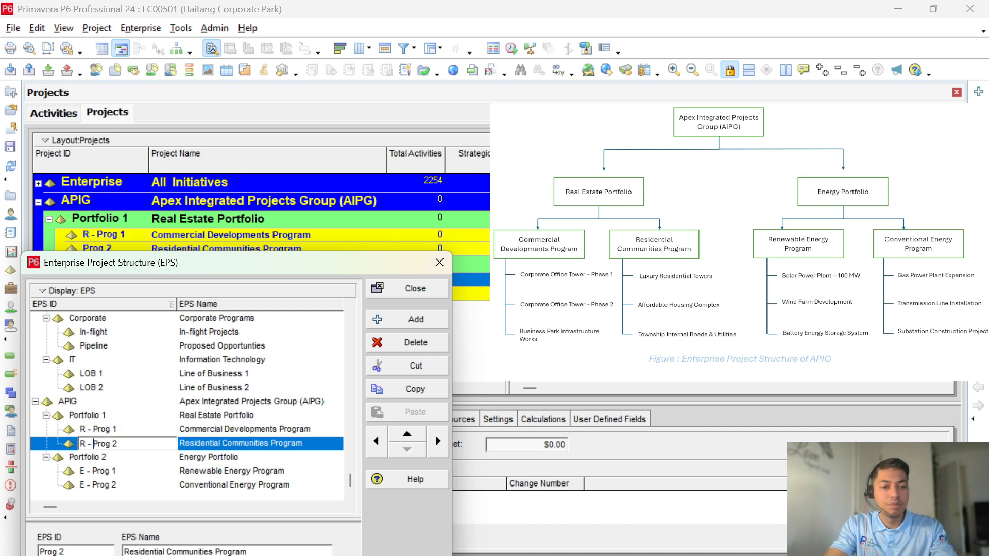
key("Return")
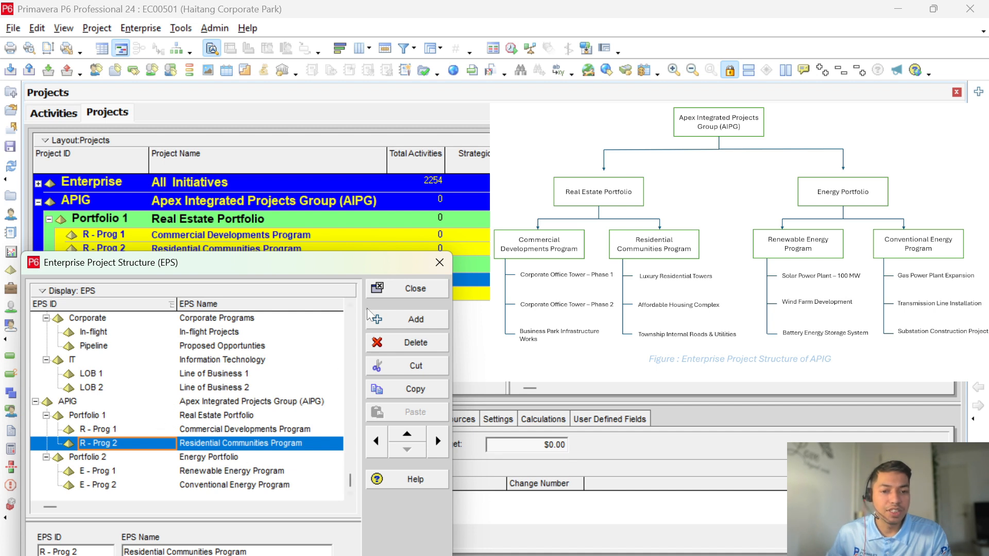
Step: Close the EPS editor, select R - Prog 1 in the Projects list and open the File menu
left_click(403, 289)
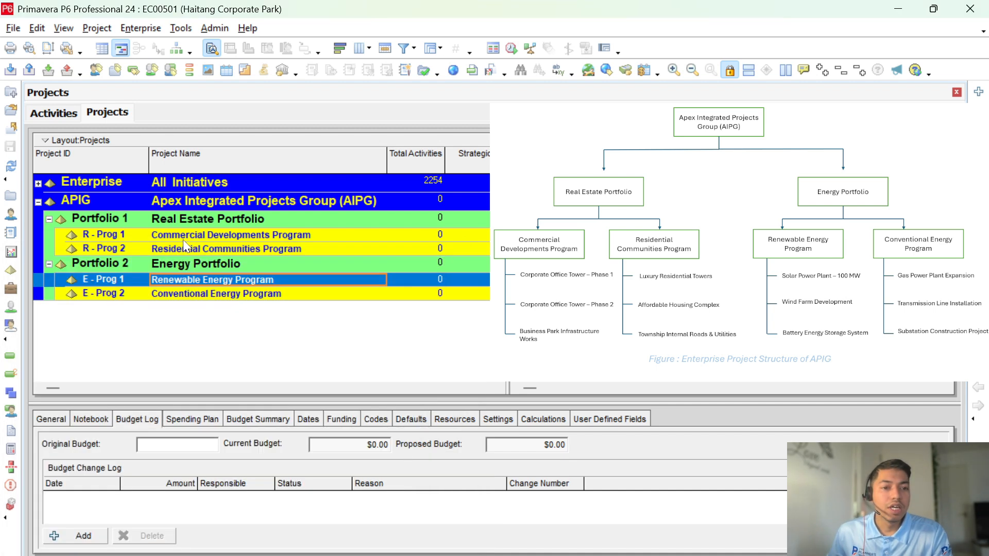
left_click(183, 239)
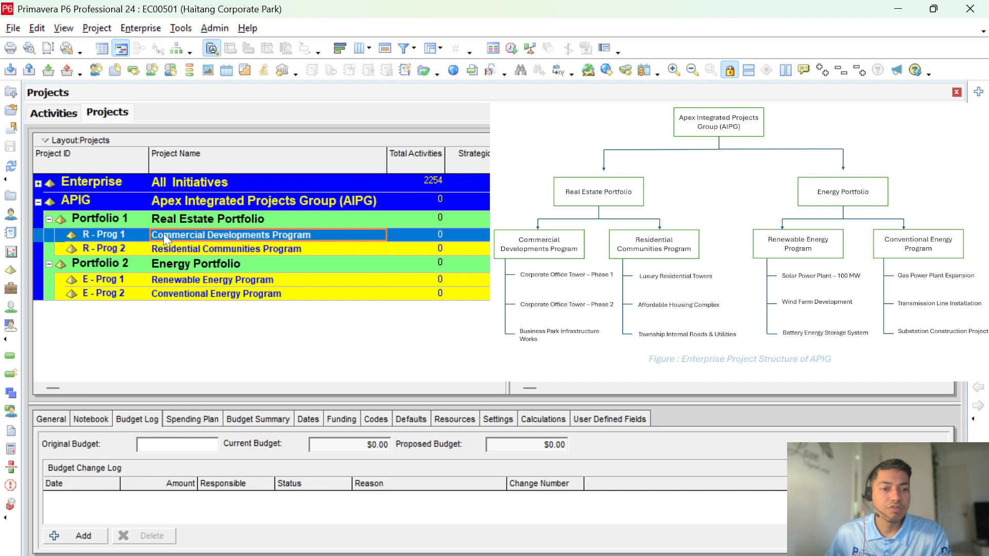
left_click(13, 29)
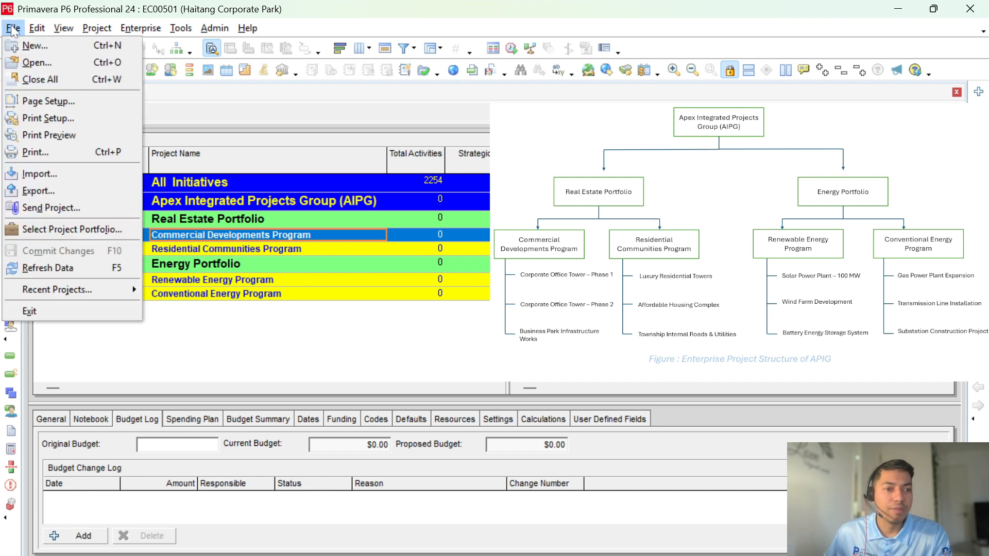
Step: Start the Create a New Project wizard and choose R - Prog 1 as the project's EPS
left_click(31, 46)
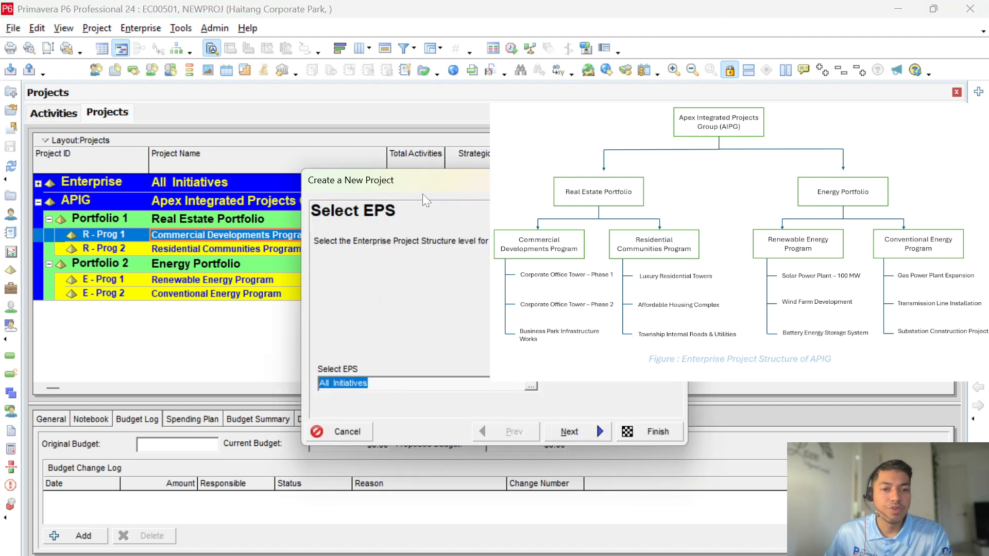
left_click_drag(422, 193, 344, 172)
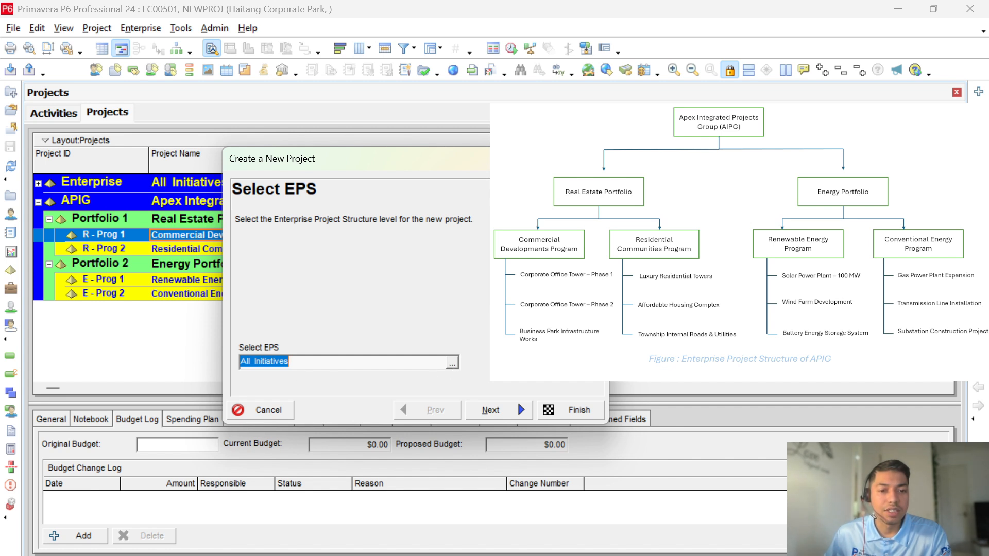
left_click(453, 365)
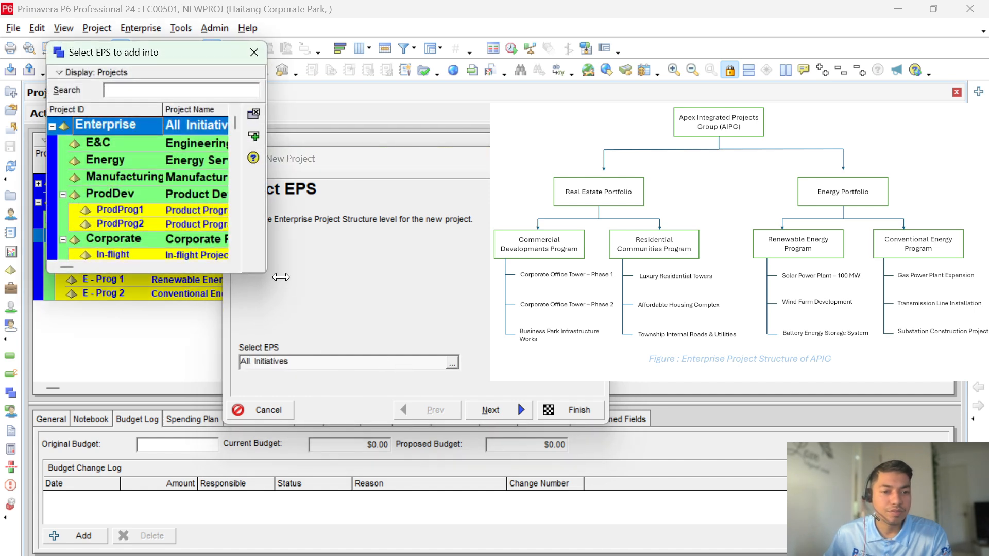
left_click_drag(270, 268, 295, 452)
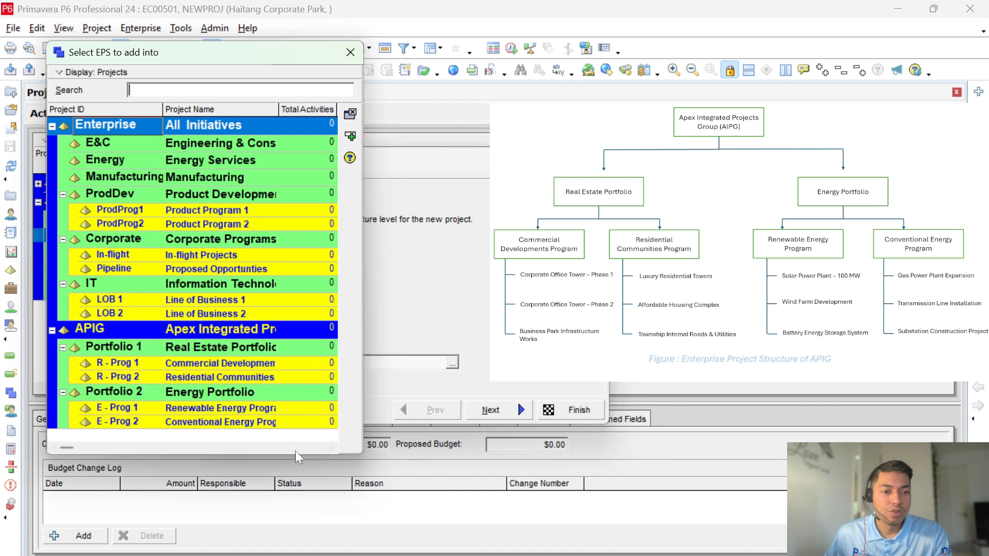
left_click(268, 364)
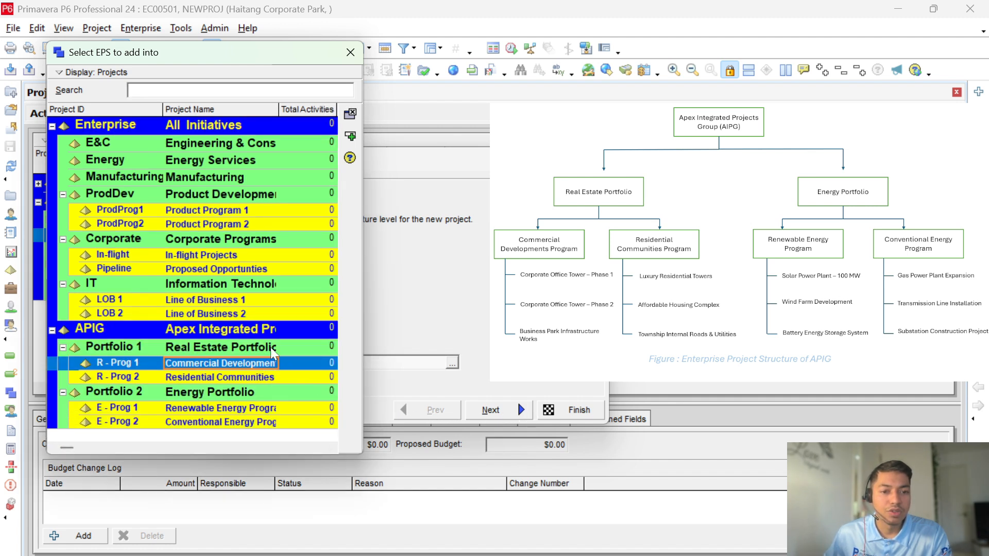
left_click(350, 136)
Step: Give the new project ID 1 and name Corporate Office Tower, replacing NEWPROJ and (New Project)
left_click(507, 410)
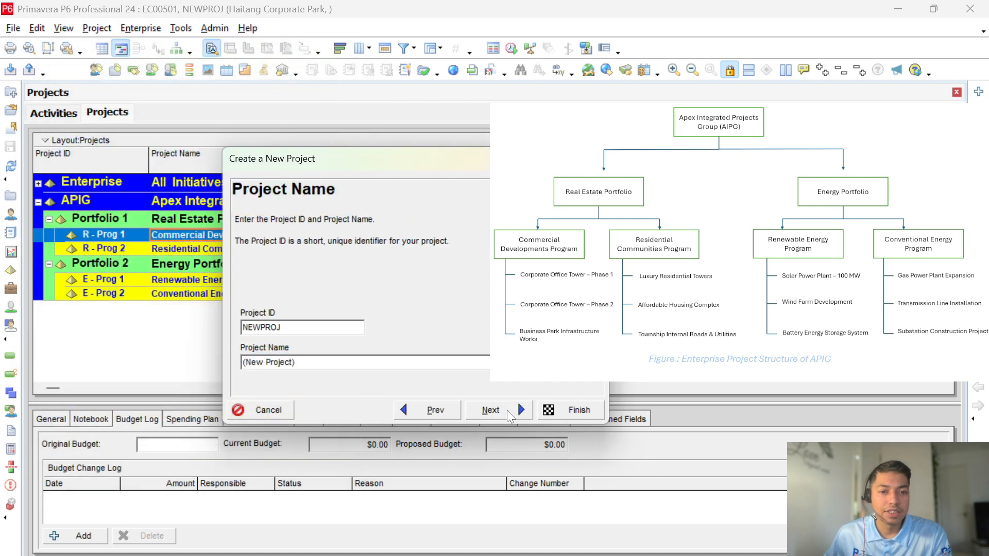
left_click_drag(281, 327, 223, 329)
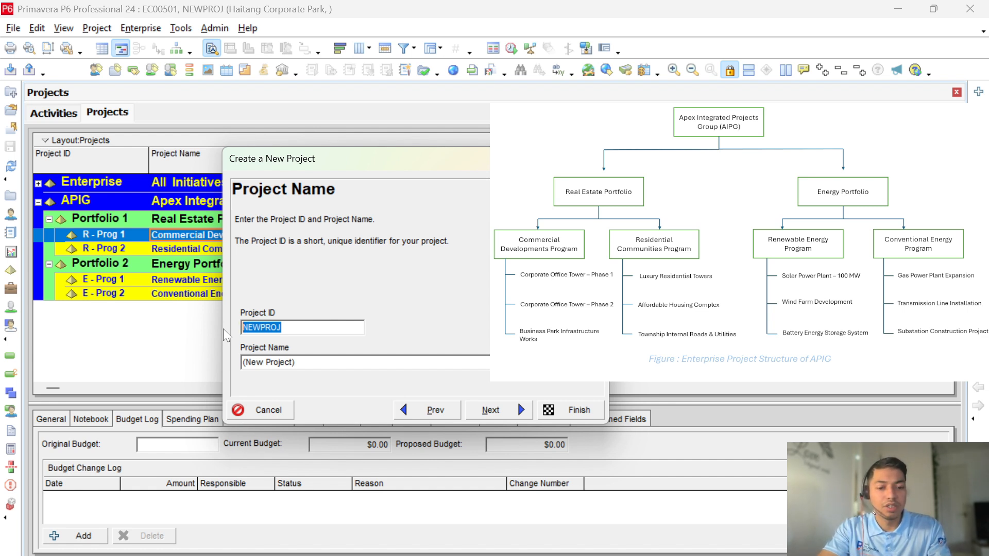
type("1")
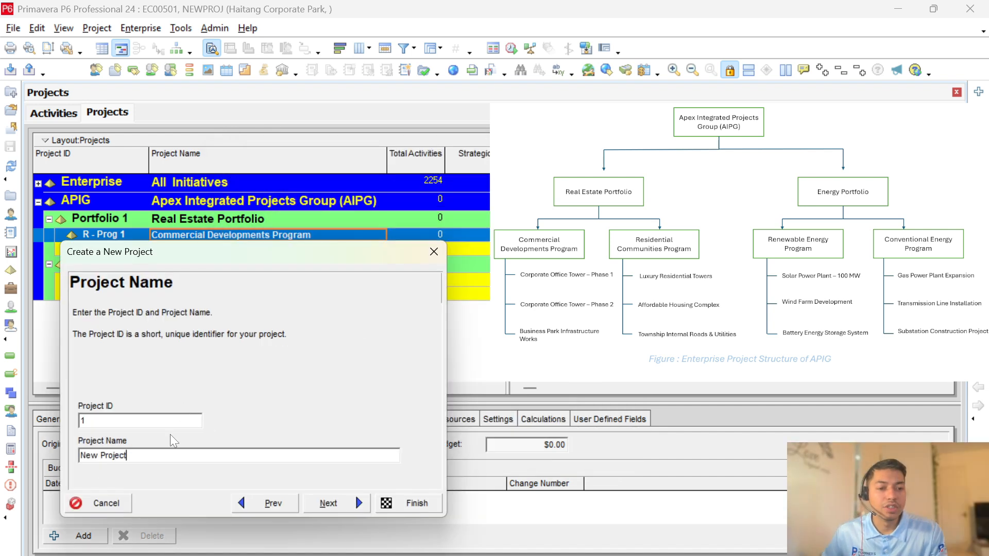
left_click_drag(255, 254, 234, 288)
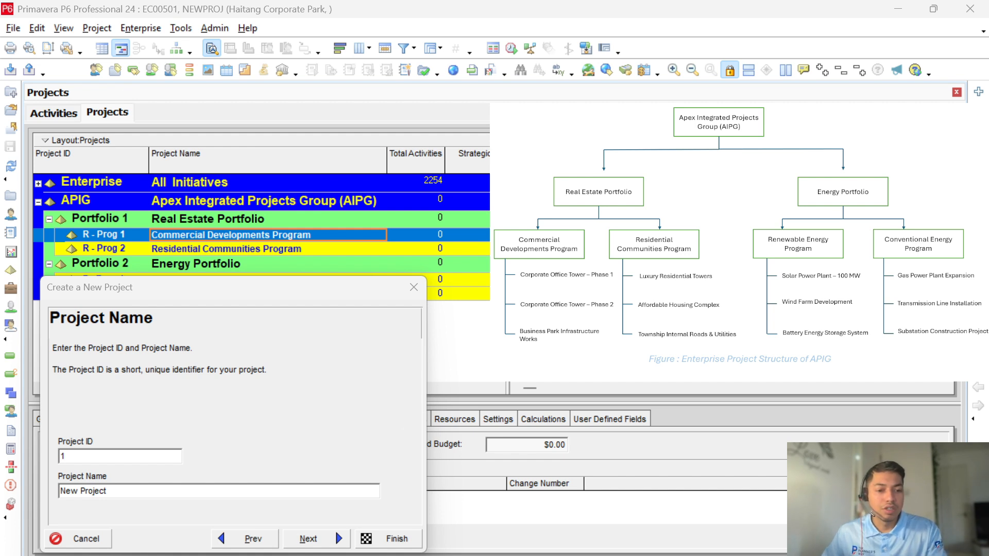
left_click_drag(112, 491, 44, 501)
type("Corporate Office Tower – Phase 1")
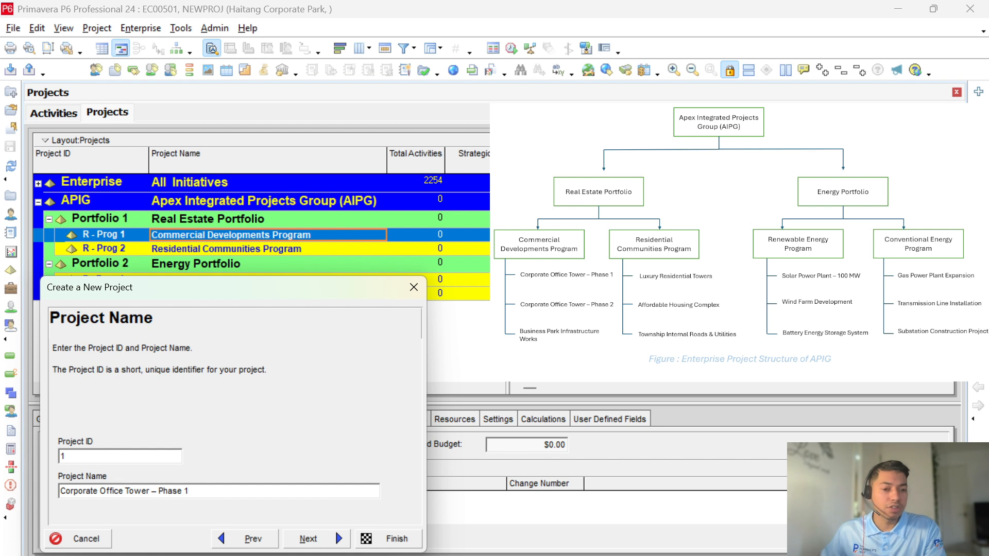
left_click_drag(191, 491, 168, 492)
key("shift+Left")
key("shift+Left")
key("shift+Left")
key("shift+Left")
key("BackSpace")
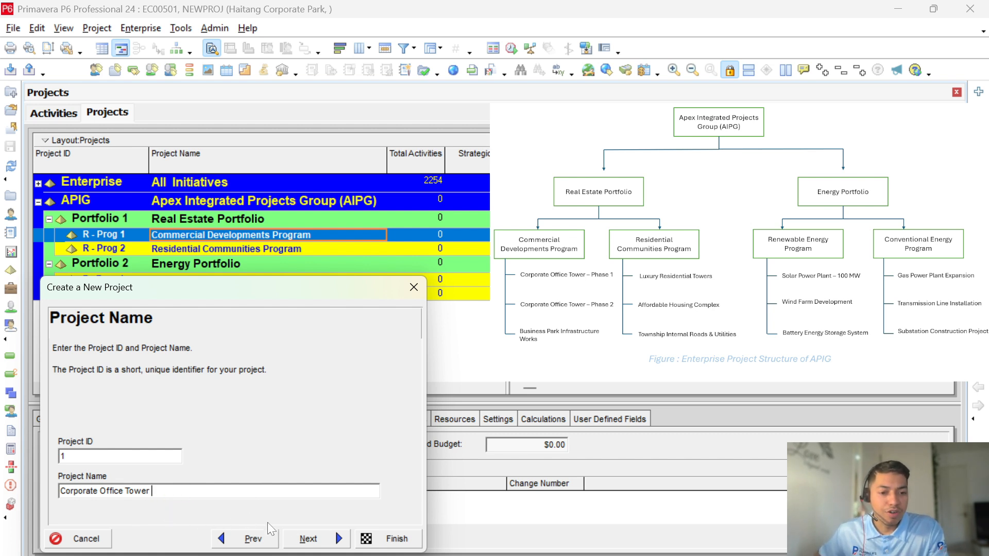
left_click(311, 541)
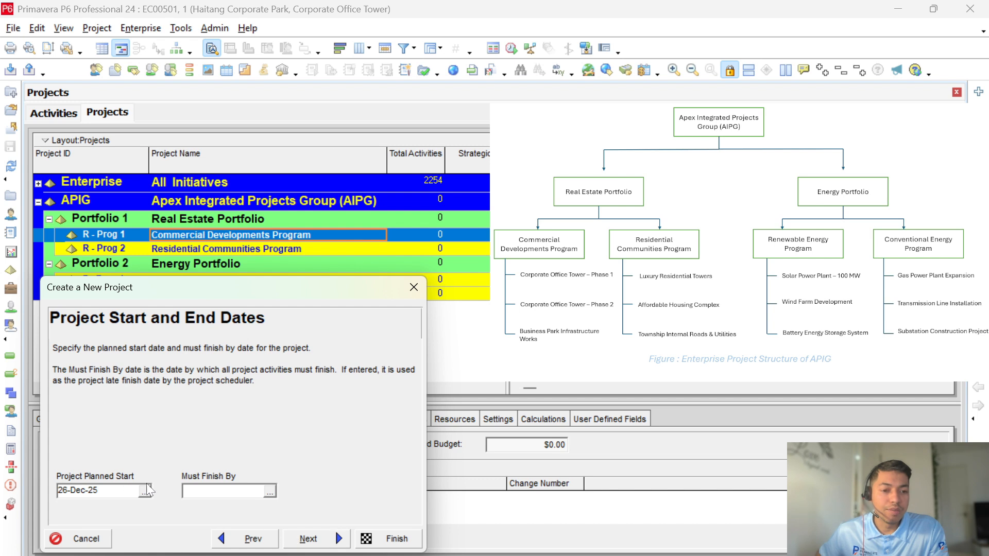
Step: Accept the default dates, responsible manager and rate type, and finish project 1
left_click(311, 532)
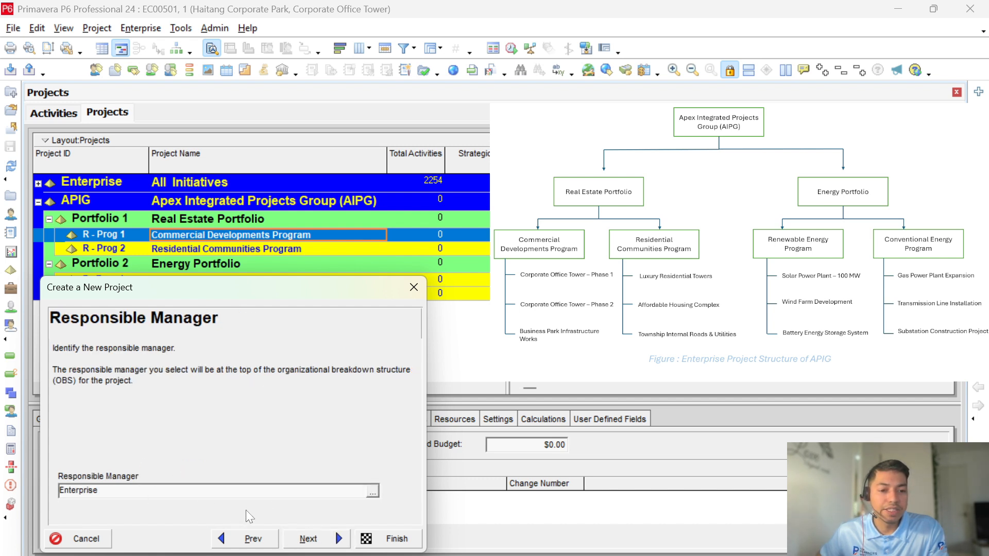
left_click(310, 537)
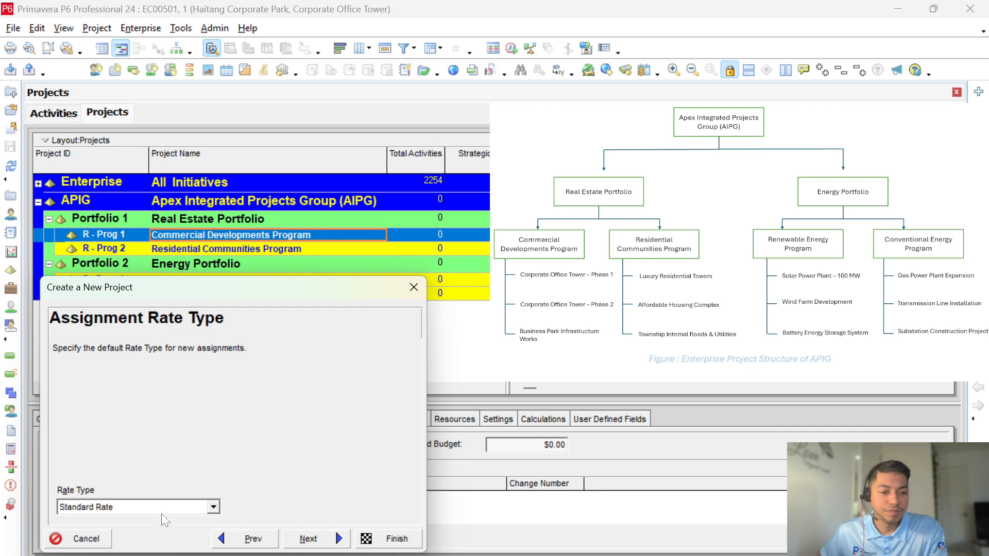
left_click(308, 540)
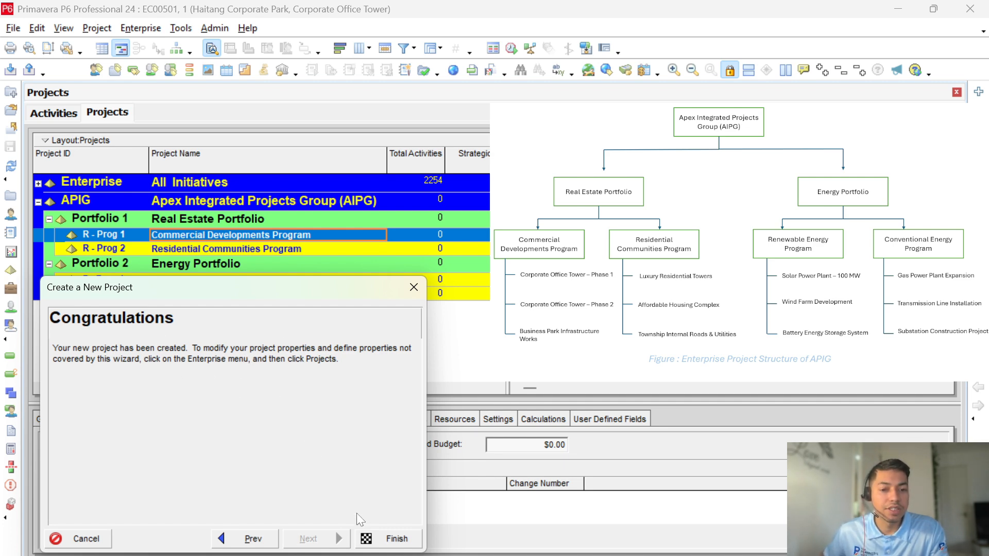
left_click(384, 538)
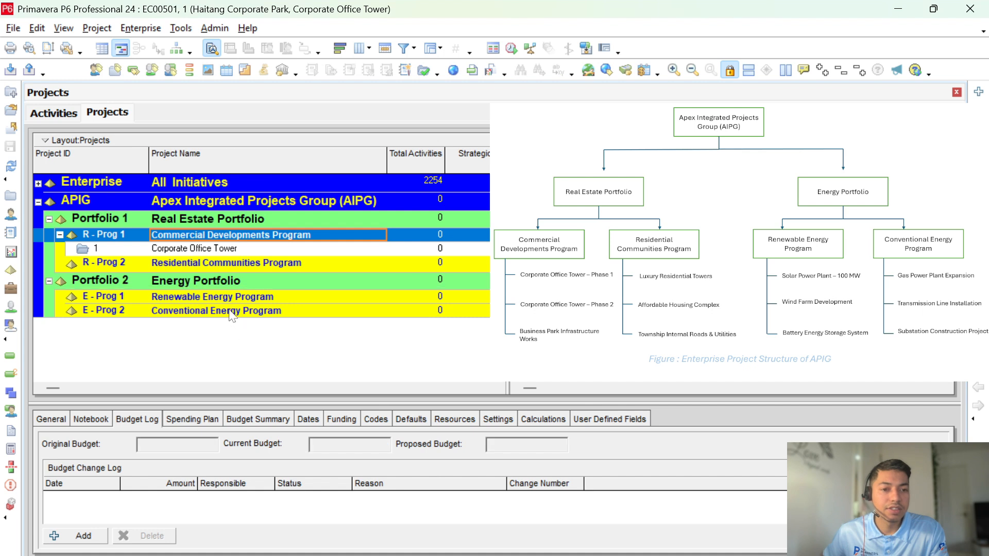
Step: Select Corporate Office Tower and launch another new project from the Add (+) button
left_click(222, 249)
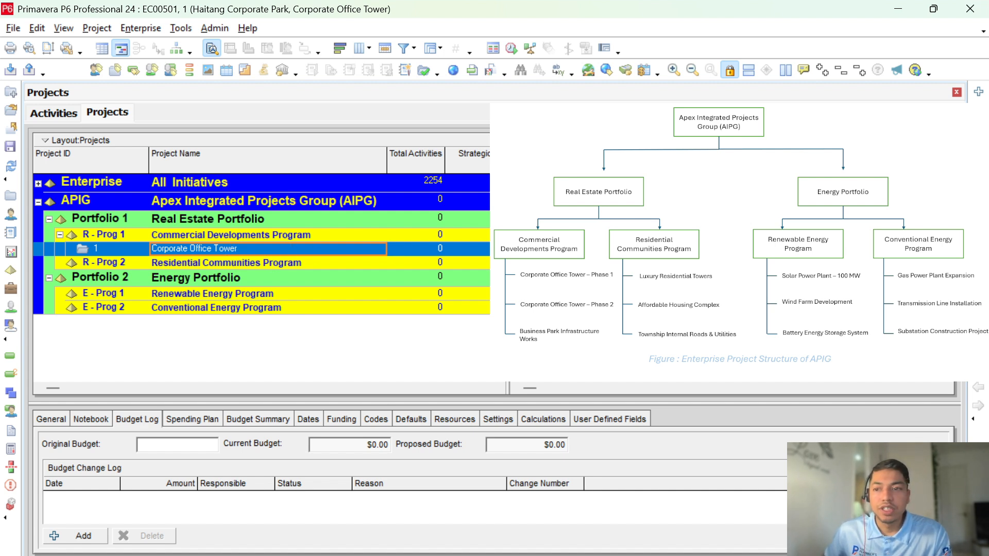
left_click(978, 92)
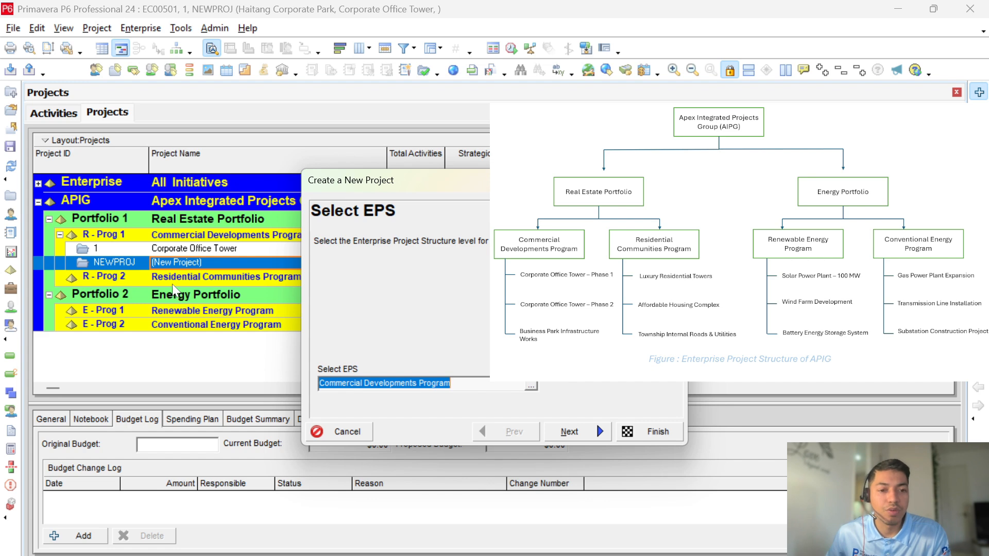
Step: Keep Commercial Developments Program as EPS and enter ID 2, name Corporate Office Tower – Phase 2
left_click(531, 387)
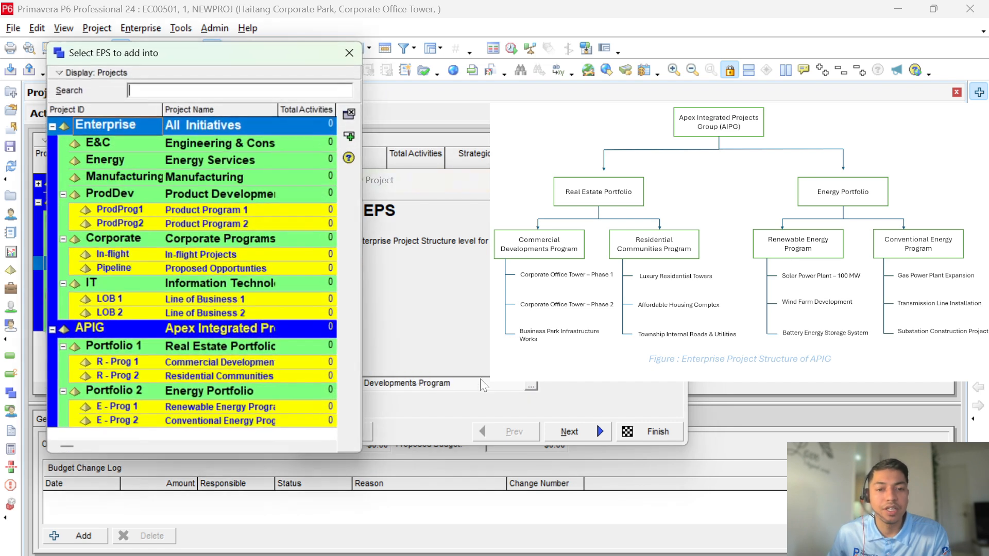
left_click(350, 136)
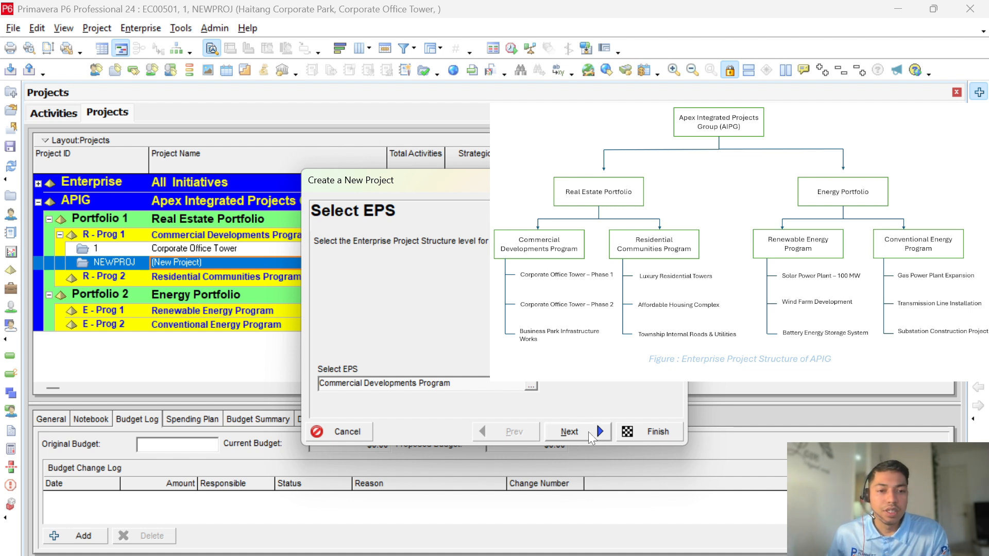
left_click(588, 432)
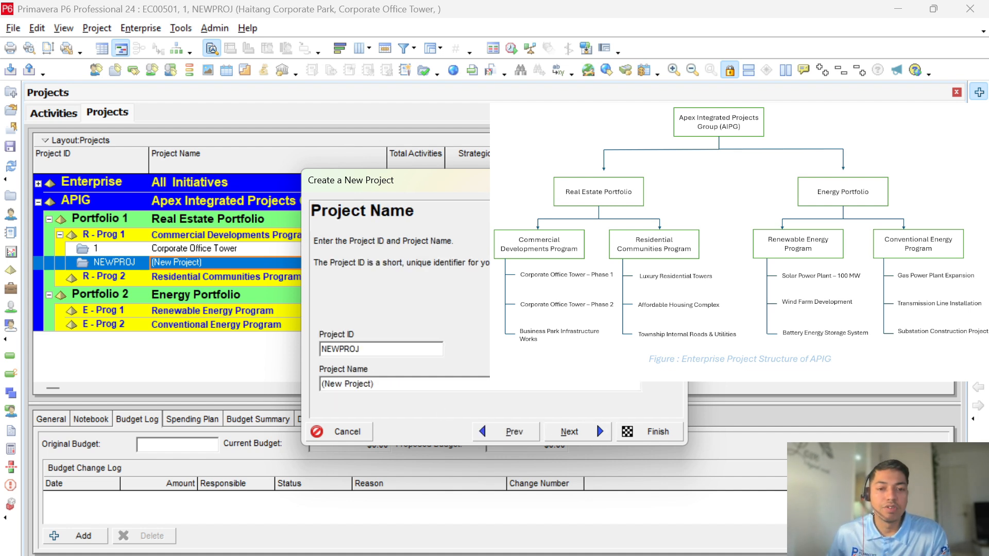
type("2")
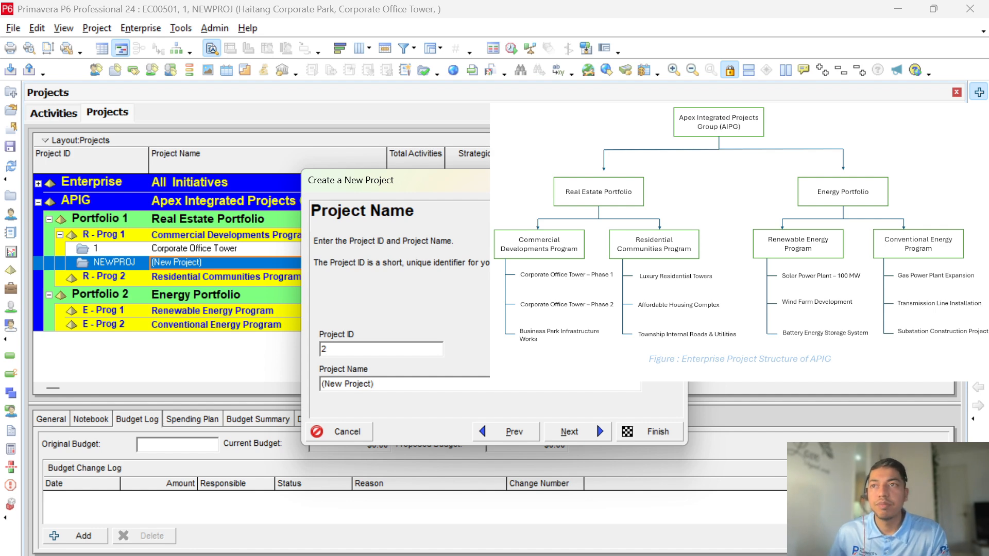
key("alt+Tab")
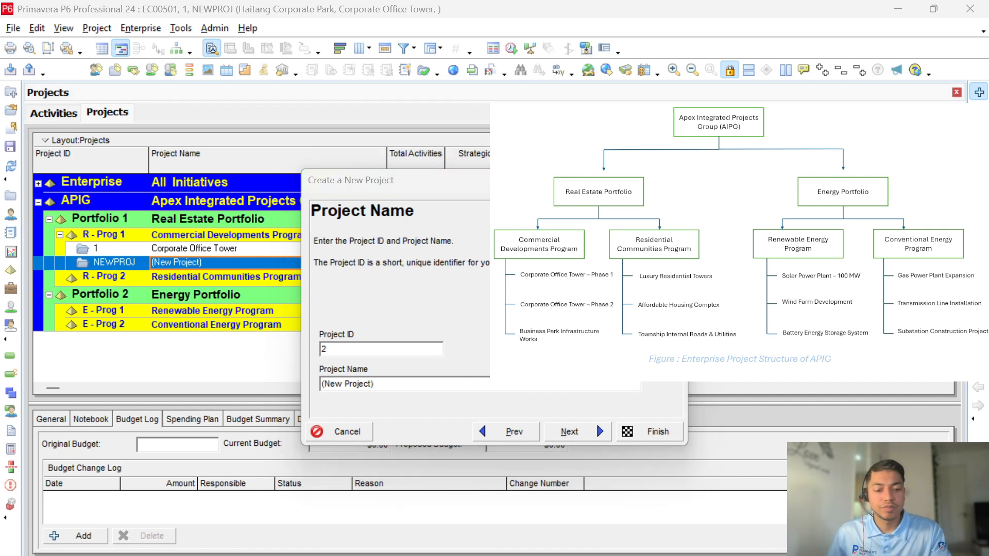
key("super+w")
key("super+w")
left_click_drag(376, 386, 320, 384)
type("Corporate Office Tower – Phase 2")
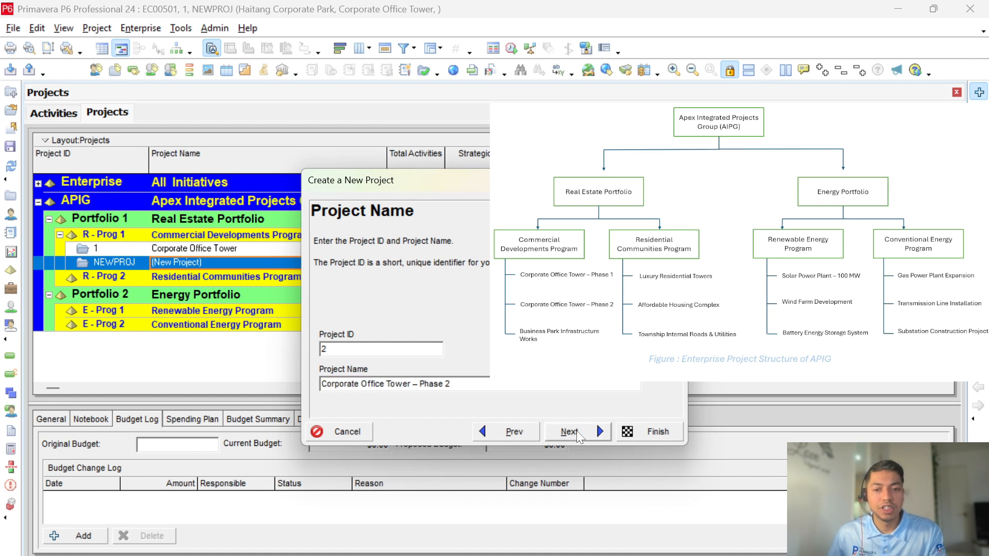
left_click(578, 433)
left_click(583, 434)
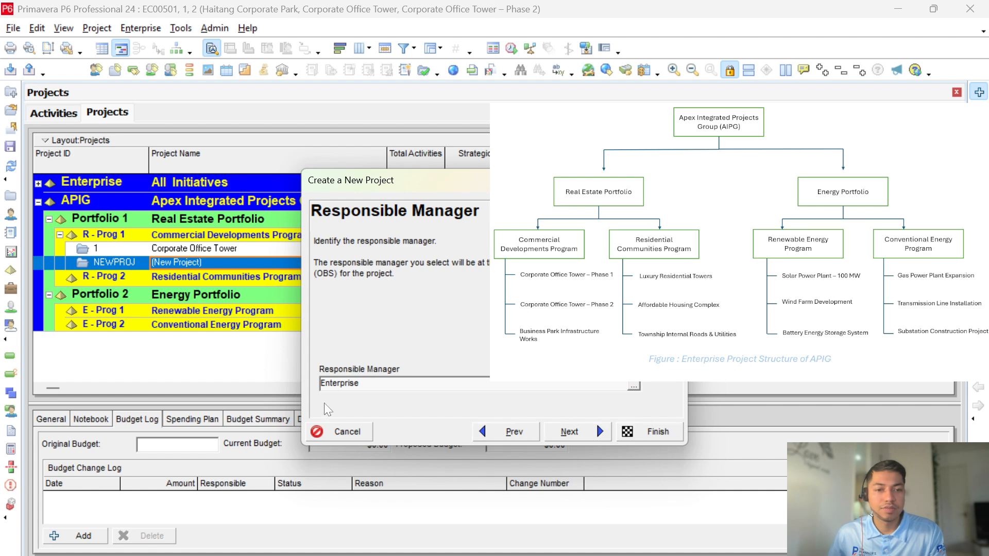
Step: Finish project 2 and rename project 1 to Corporate Office Tower - Phase 1
left_click(645, 433)
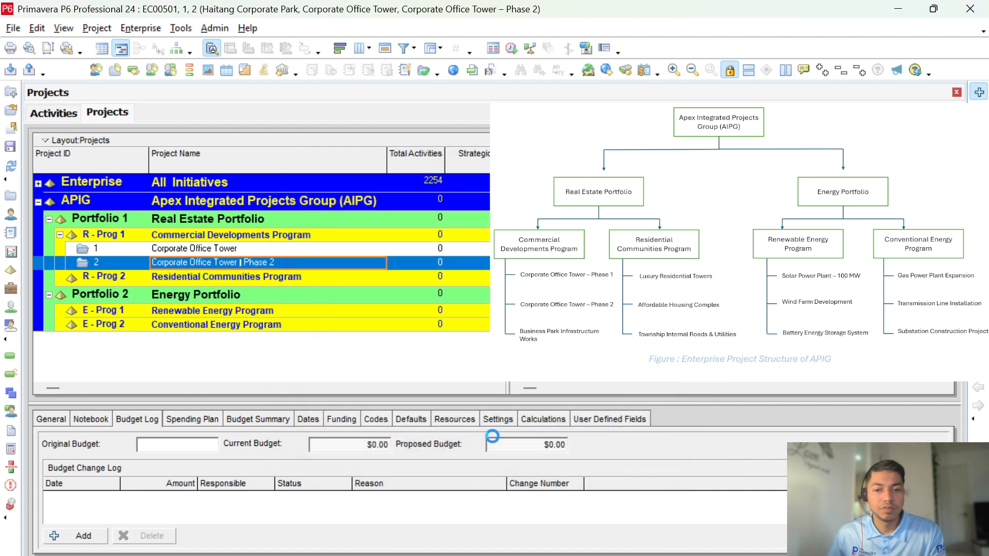
left_click(248, 249)
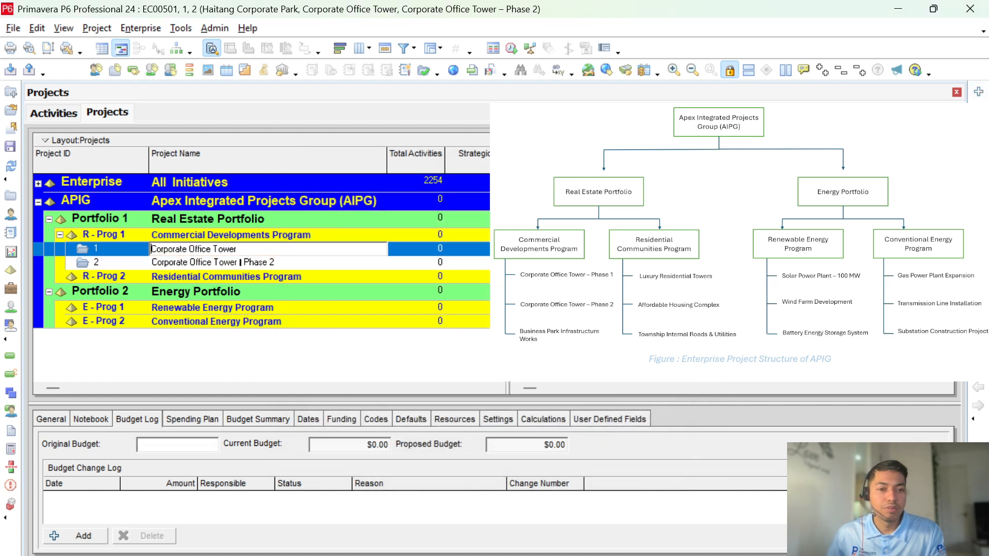
type("-")
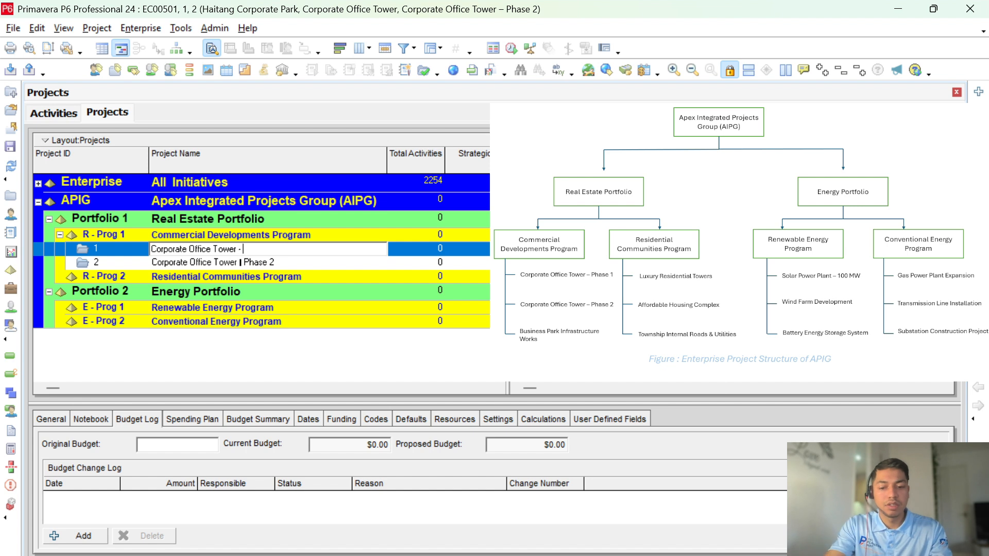
type(" Phase 1")
key("Return")
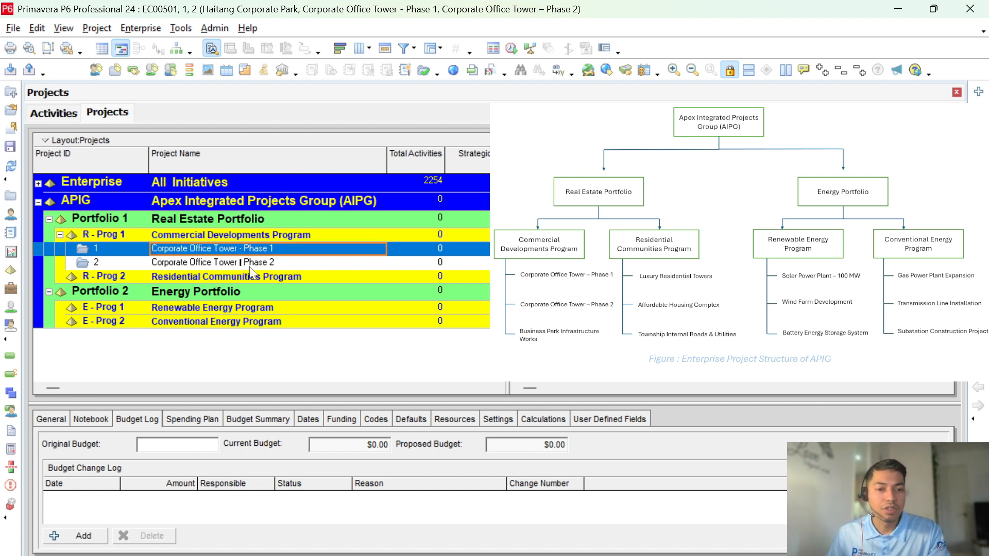
Step: Correct project 2's name to read Corporate Office Tower - Phase 2
left_click(246, 264)
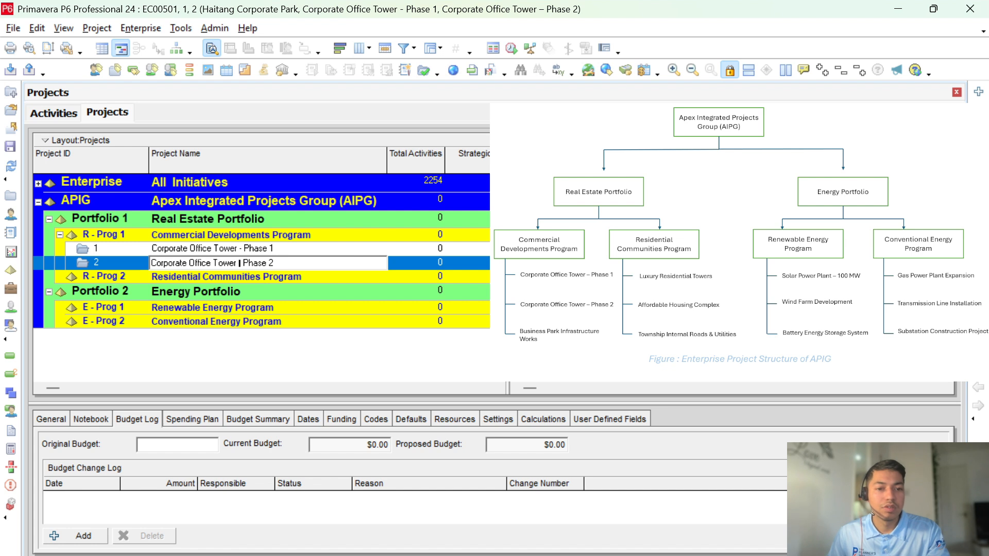
key("BackSpace")
key("BackSpace")
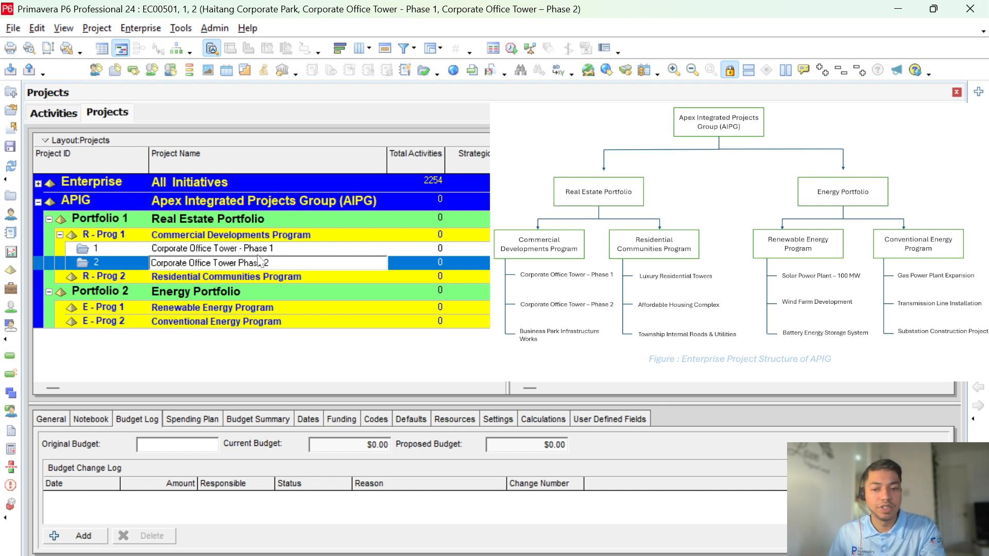
type("-")
key("Return")
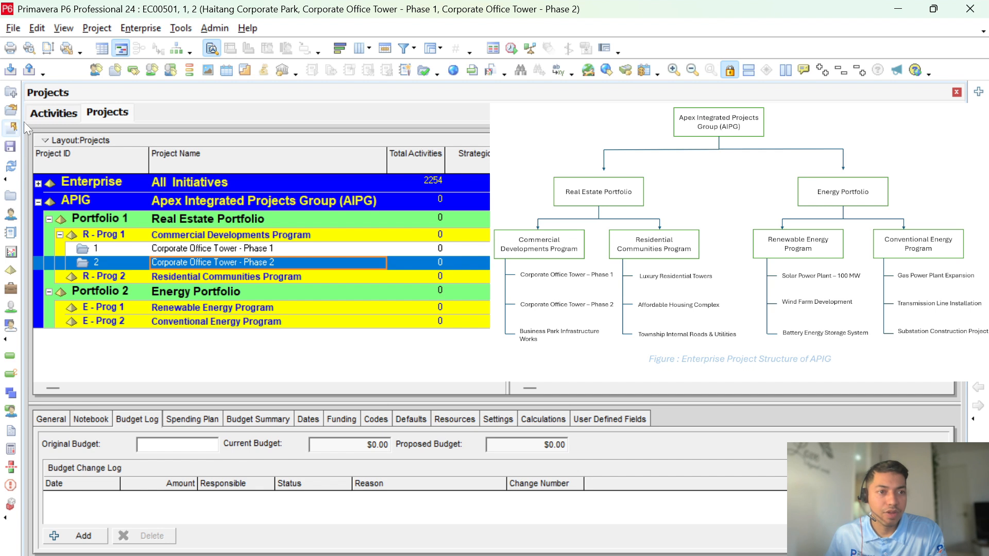
Step: Start a new project with Commercial Developments Program (R - Prog 1) as its EPS
left_click(11, 97)
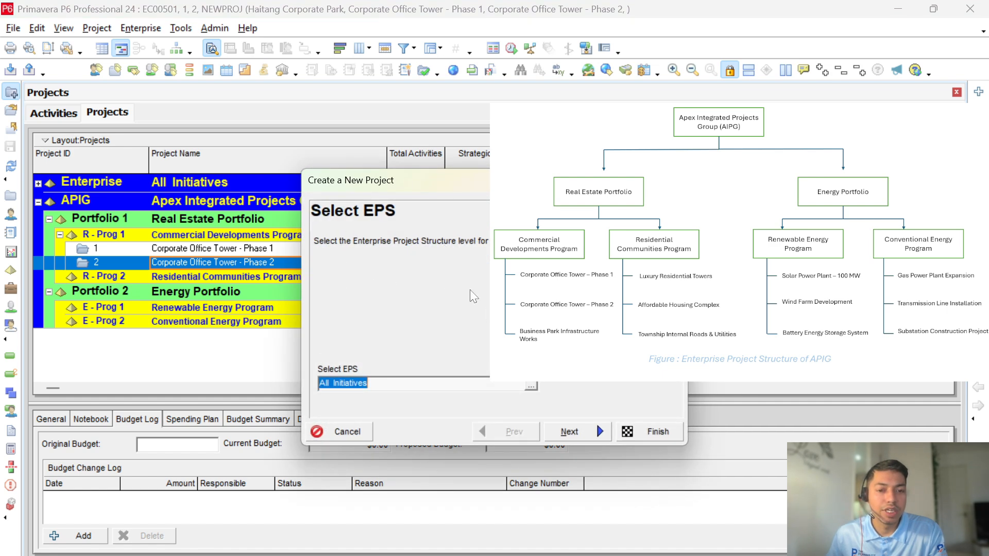
left_click(531, 387)
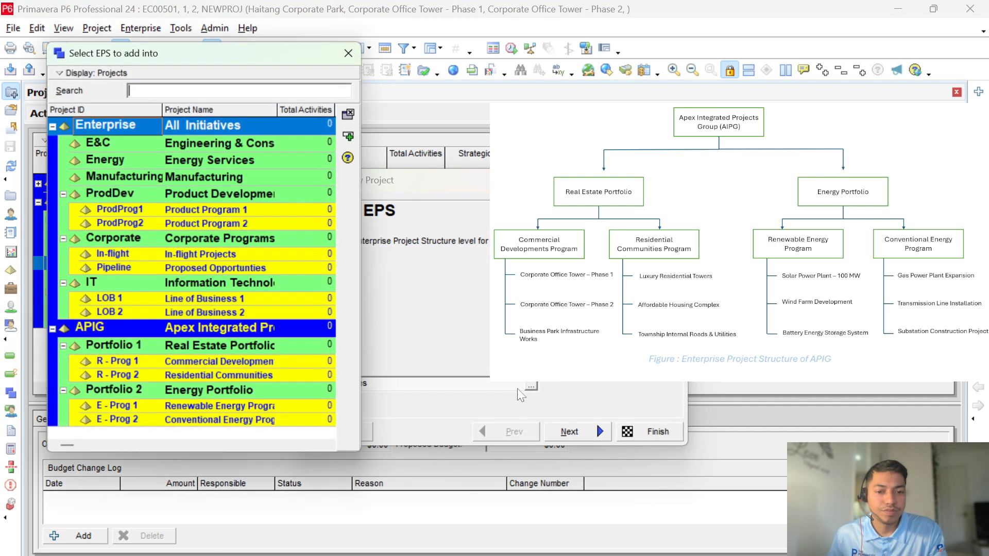
left_click(242, 363)
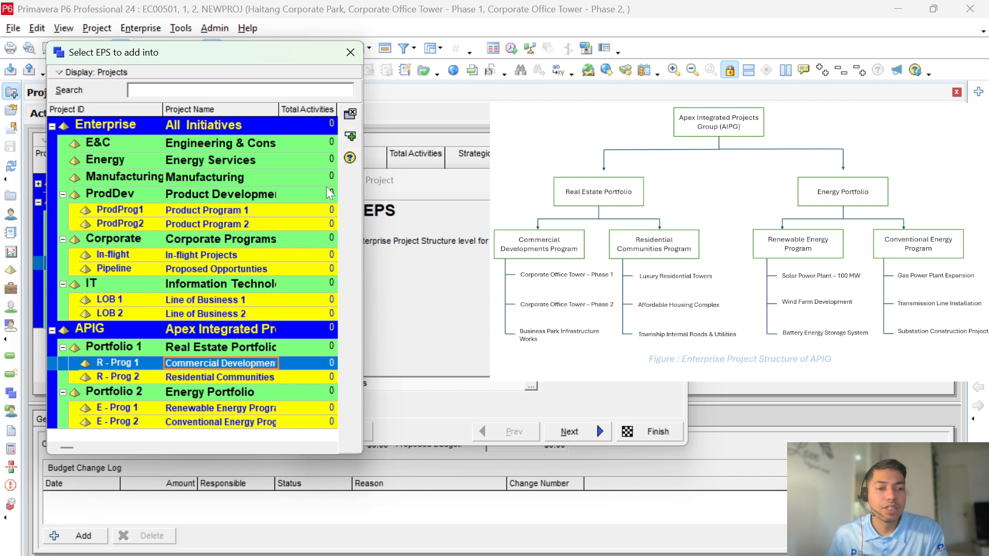
left_click(350, 136)
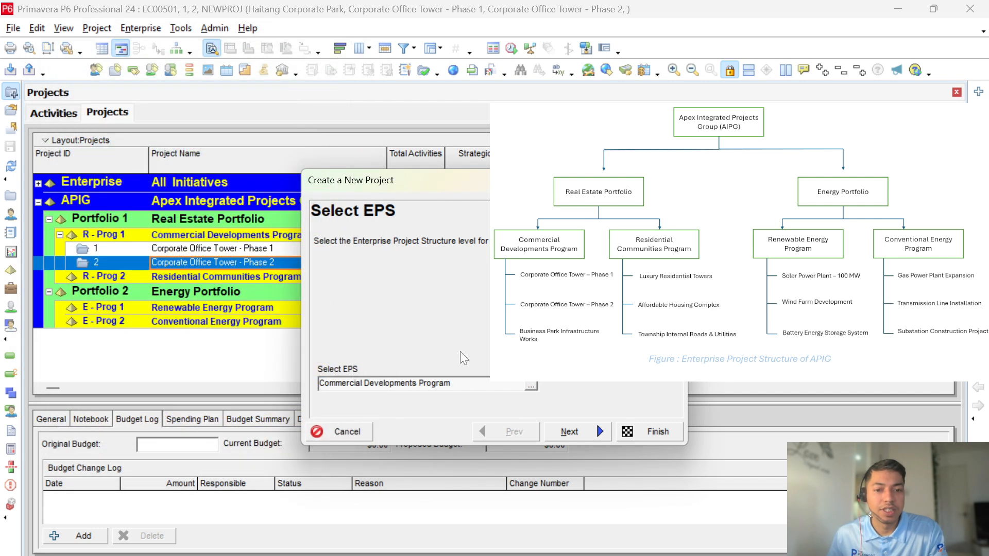
Step: Create project 3, Business Park Infrastructure Works, then start a project under Residential Communities Program
left_click(572, 435)
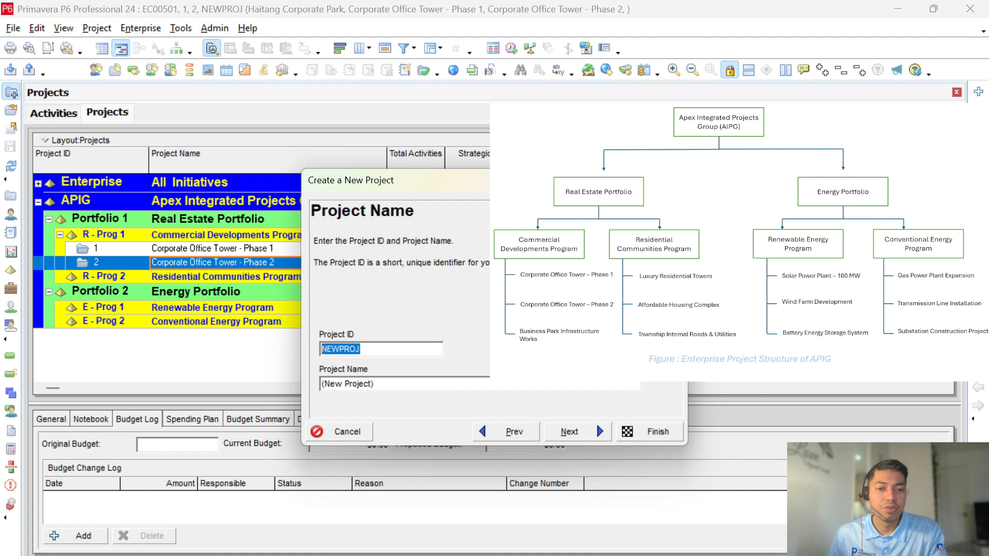
type("3")
key("Tab")
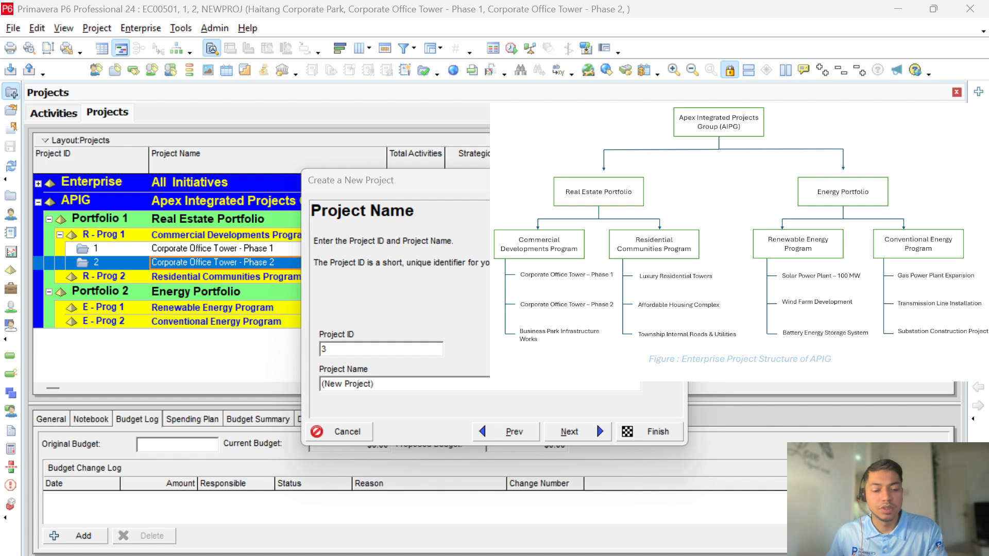
left_click(438, 382)
type("Business Park Infrastructure Works")
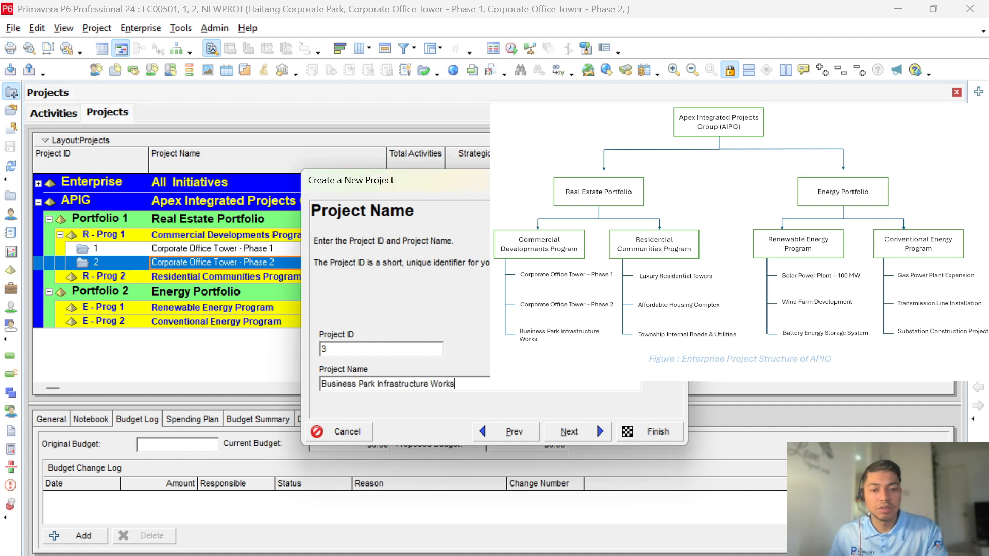
left_click(570, 431)
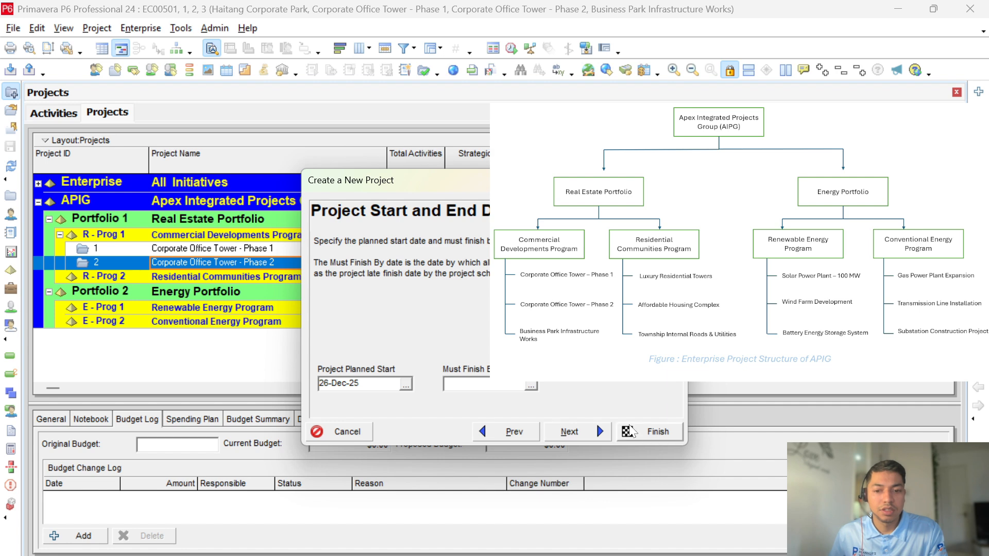
left_click(651, 432)
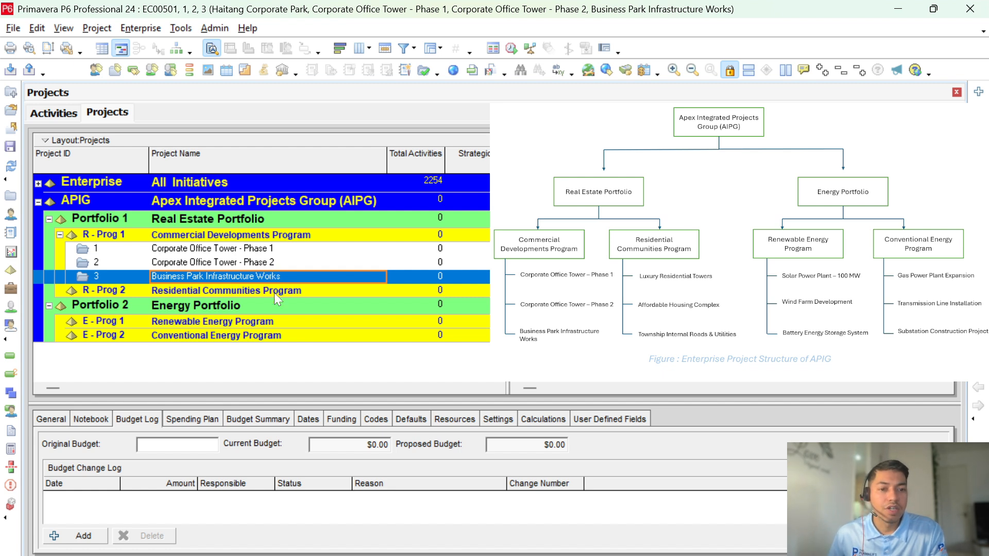
left_click(240, 292)
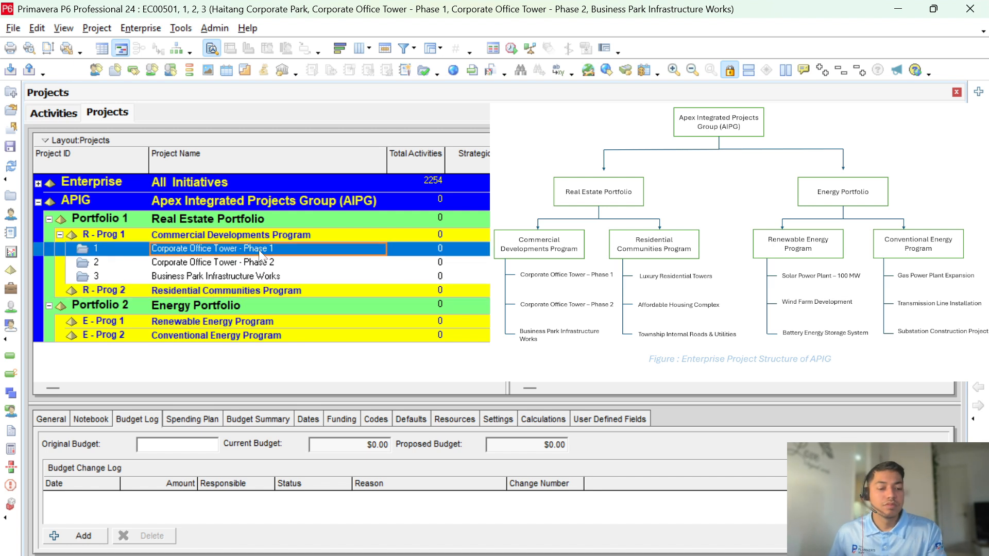
key("Insert")
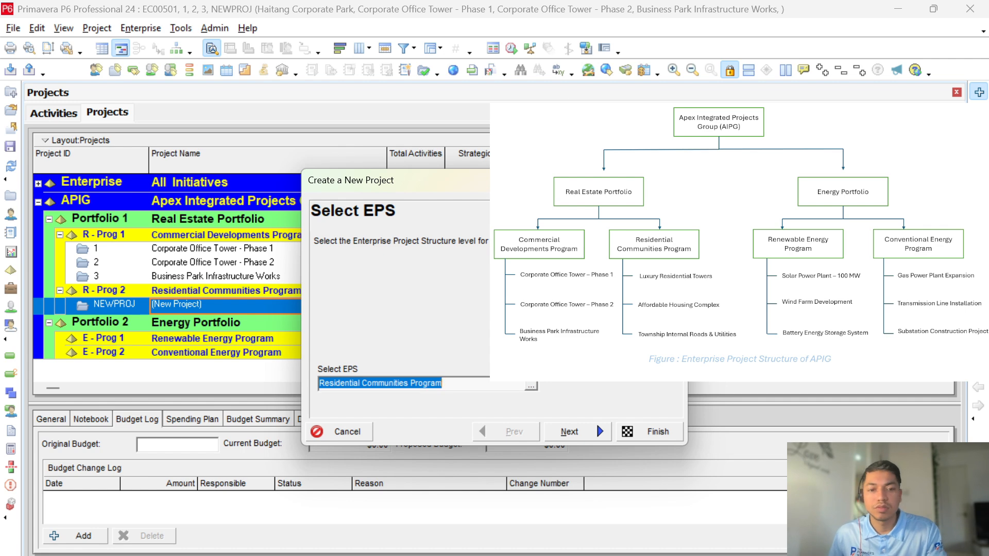
Step: Create project 4, Luxury Residential Towers, under Residential Communities Program
left_click(546, 434)
type("4")
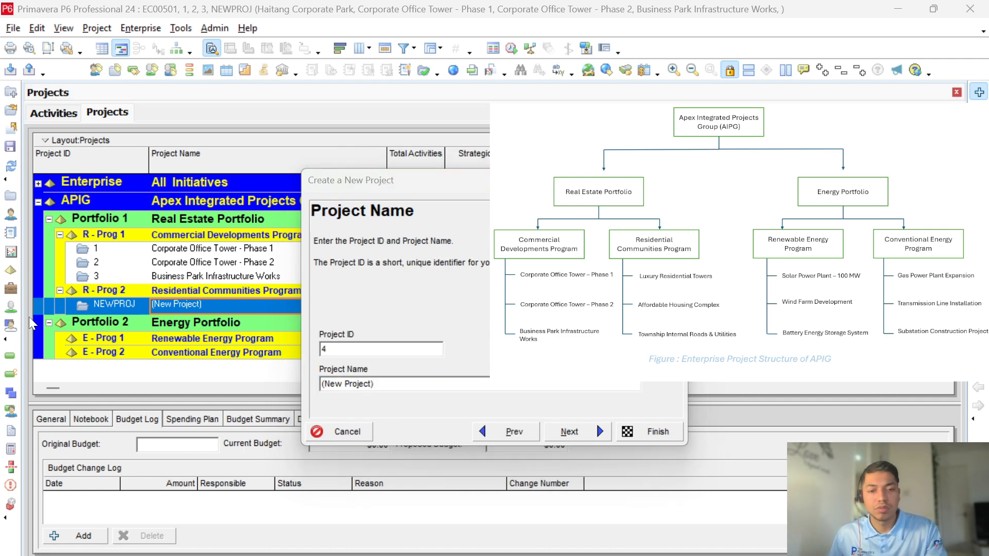
type("Luxury Residential Towers")
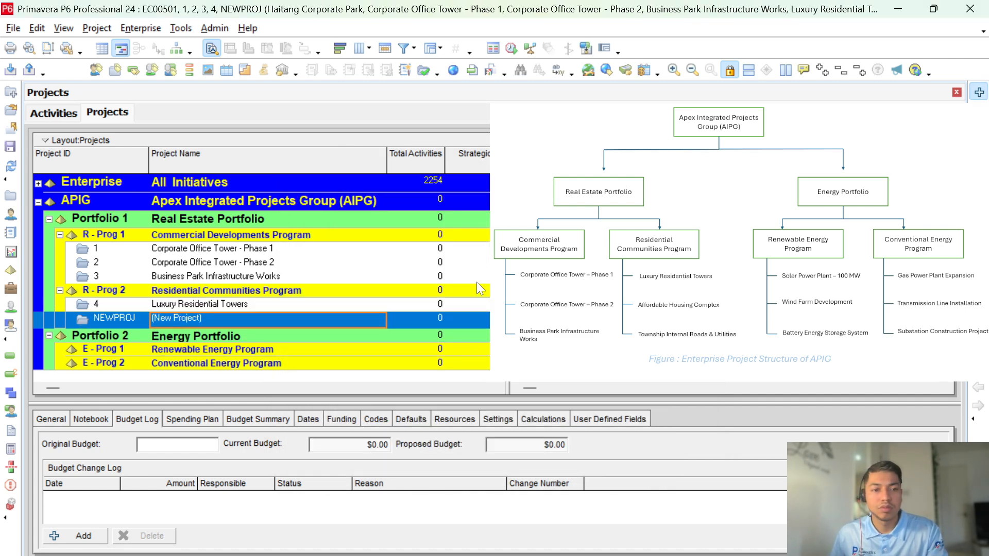
Step: Create project 5, Affordable Housing Complex
left_click(578, 432)
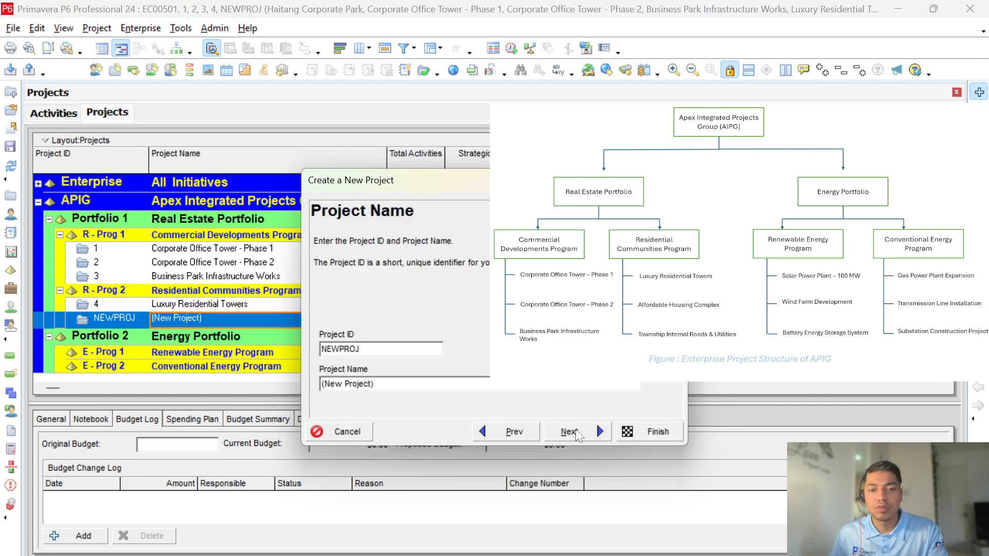
type("5")
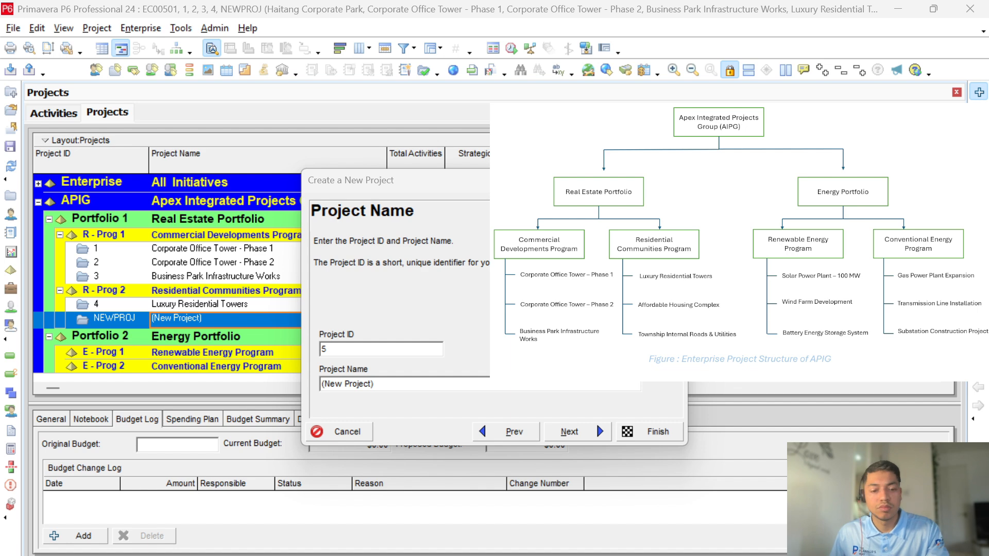
key("Tab")
type("Affordable Housing Complex")
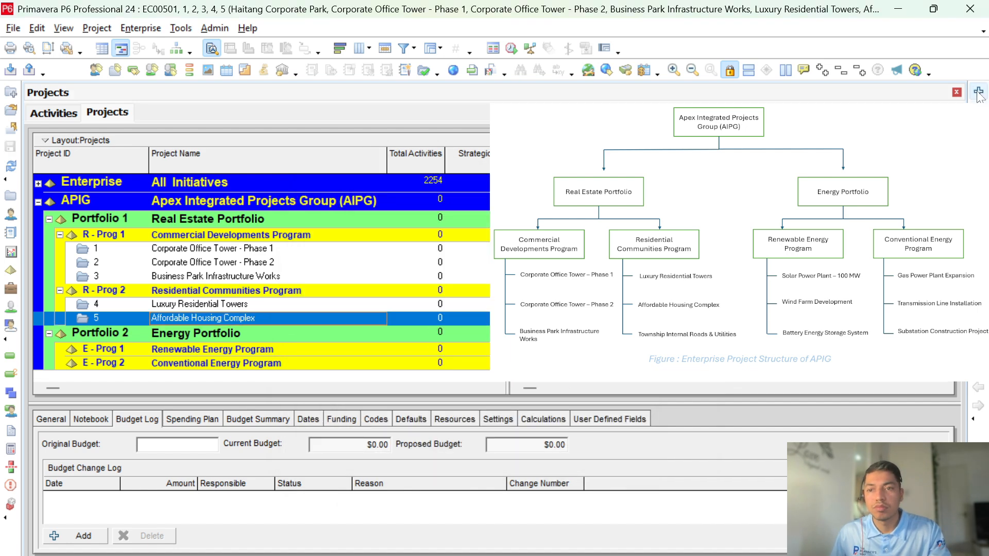
Step: Create project 6, Township Internal Roads & Utilities
left_click(979, 92)
left_click(569, 432)
key("Tab")
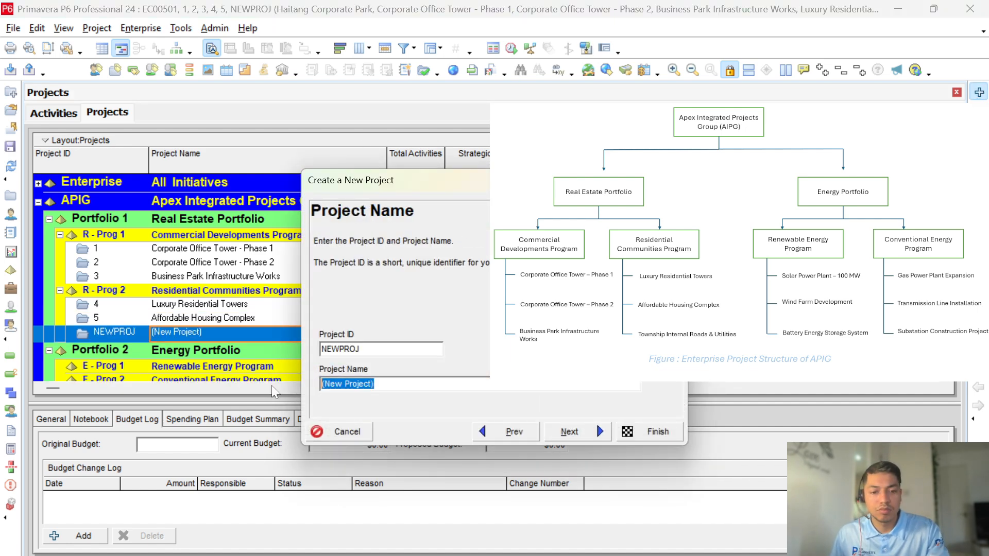
type("Township Internal Roads & Utilities")
key("shift+Tab")
type("6")
key("Return")
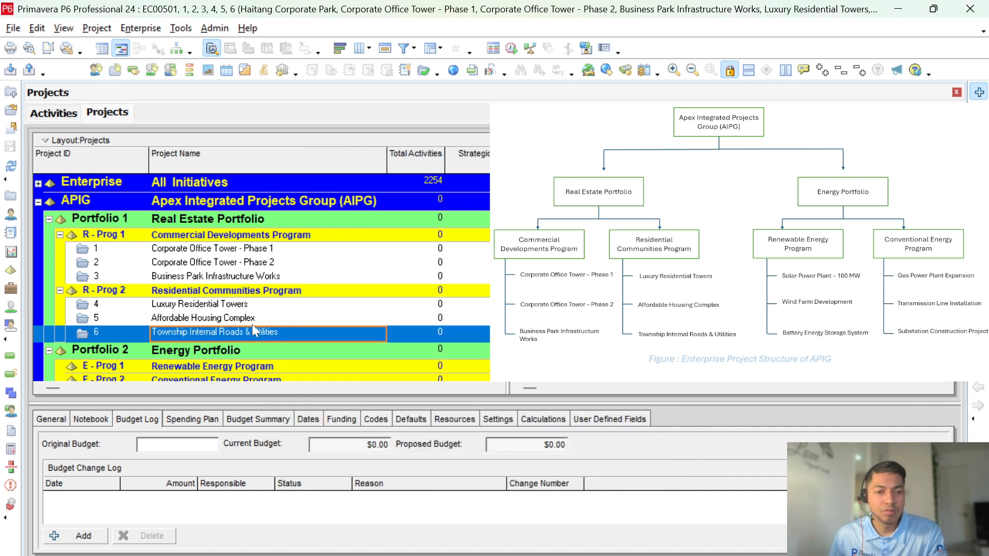
scroll(268, 337, "down", 1)
Step: Change the IDs of the first three Real Estate projects to R1, R2 and R3
left_click(286, 345)
left_click(119, 231)
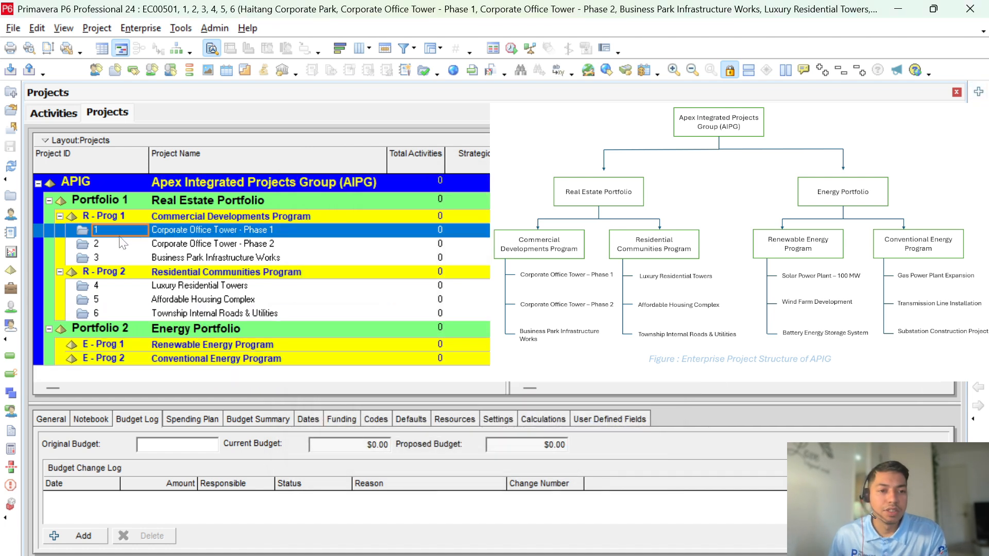
left_click(172, 233)
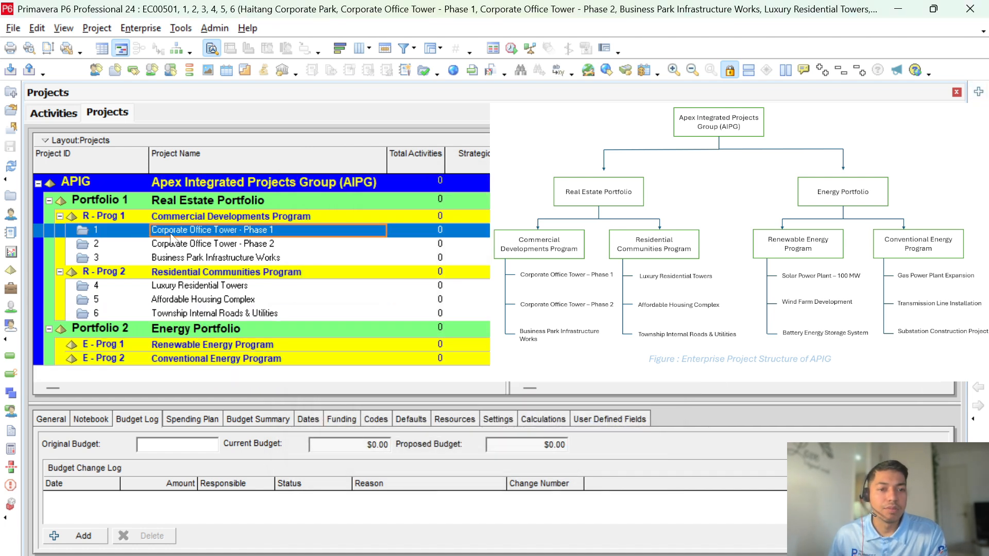
left_click(121, 233)
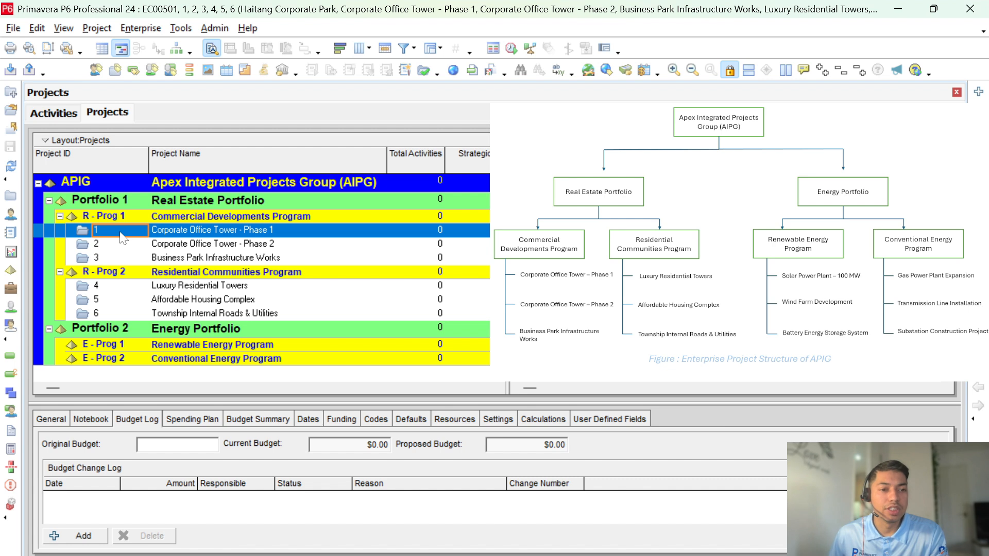
left_click(98, 237)
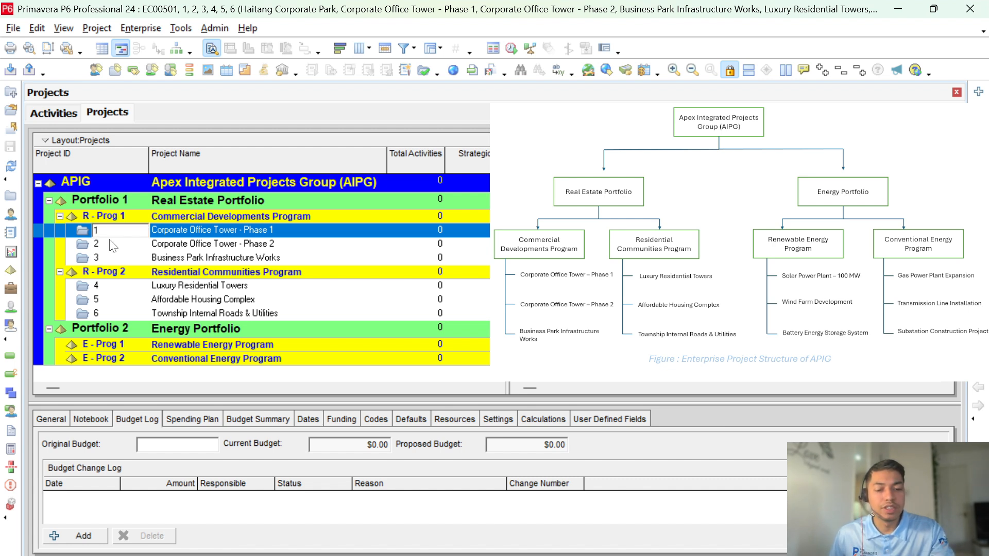
type("R")
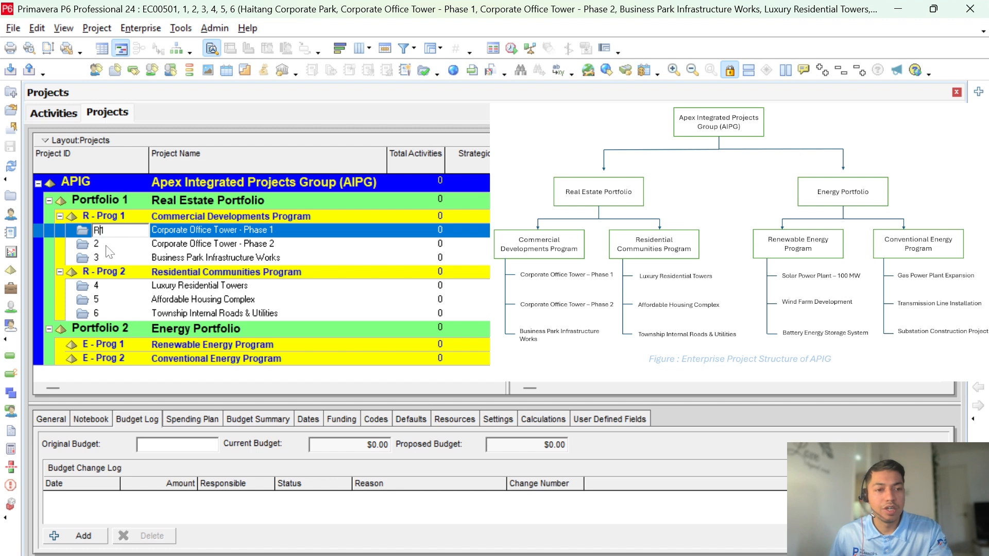
left_click(96, 244)
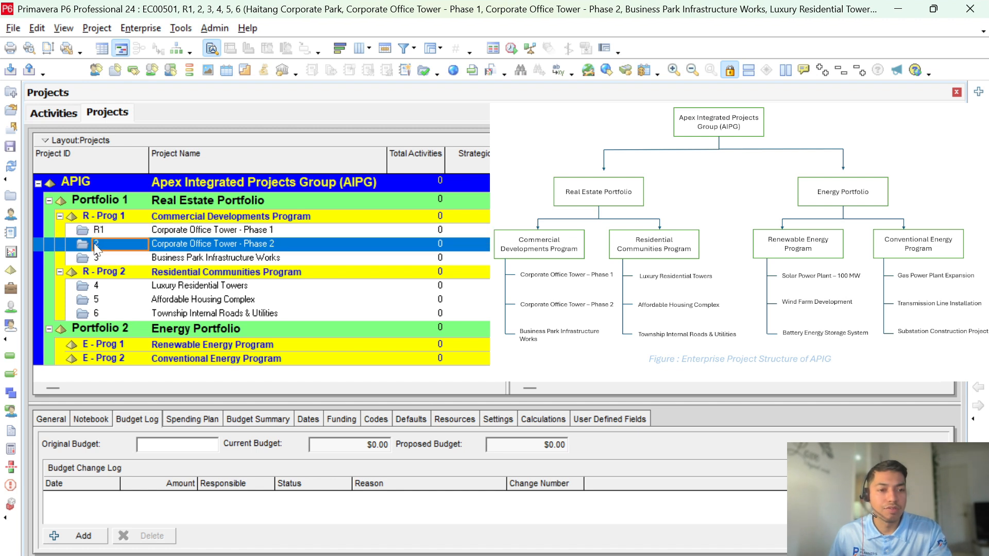
left_click(93, 243)
type("R")
left_click(96, 258)
left_click(95, 258)
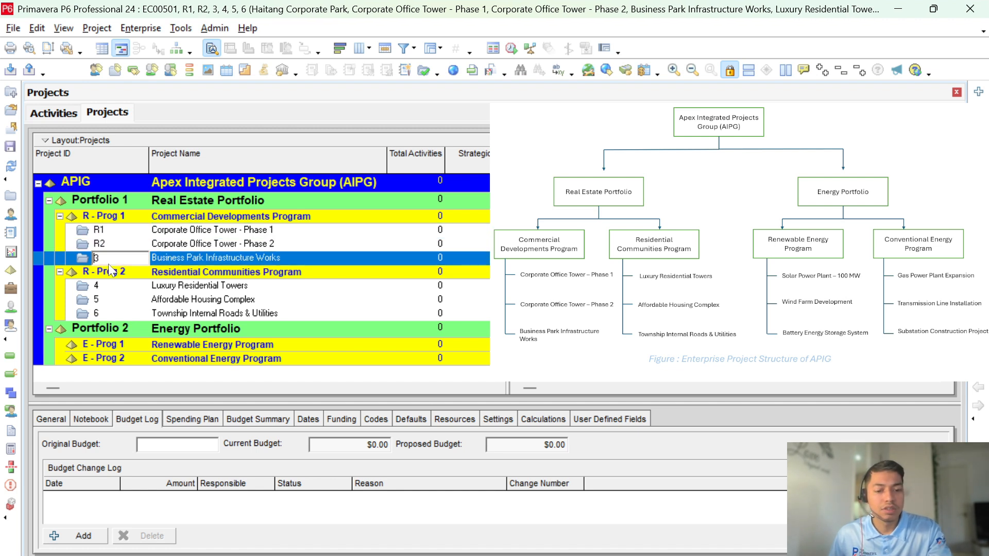
type("R")
Step: Re-ID the remaining three Real Estate projects as R4, R5 and R6
left_click(96, 286)
left_click(95, 286)
type("R")
left_click(94, 298)
left_click(93, 299)
type("R")
left_click(96, 313)
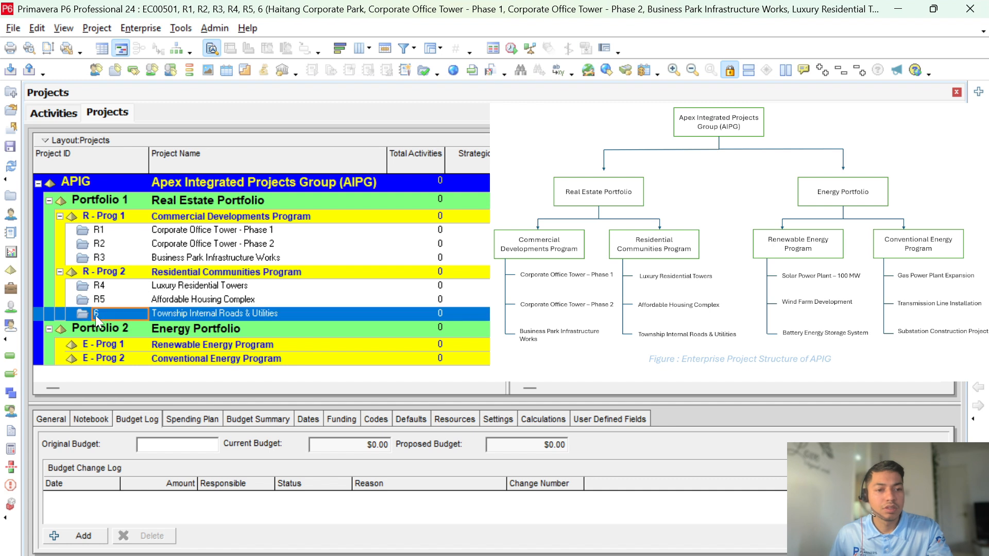
left_click(95, 313)
type("R")
left_click(133, 346)
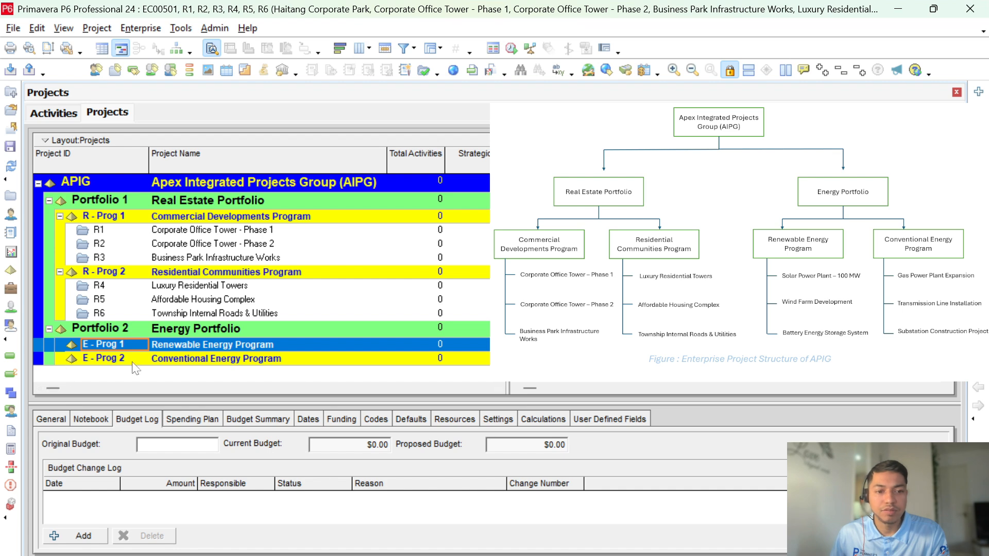
Step: Create the new projects under the Renewable Energy Program, ending with ID E3
left_click(978, 91)
key("Return")
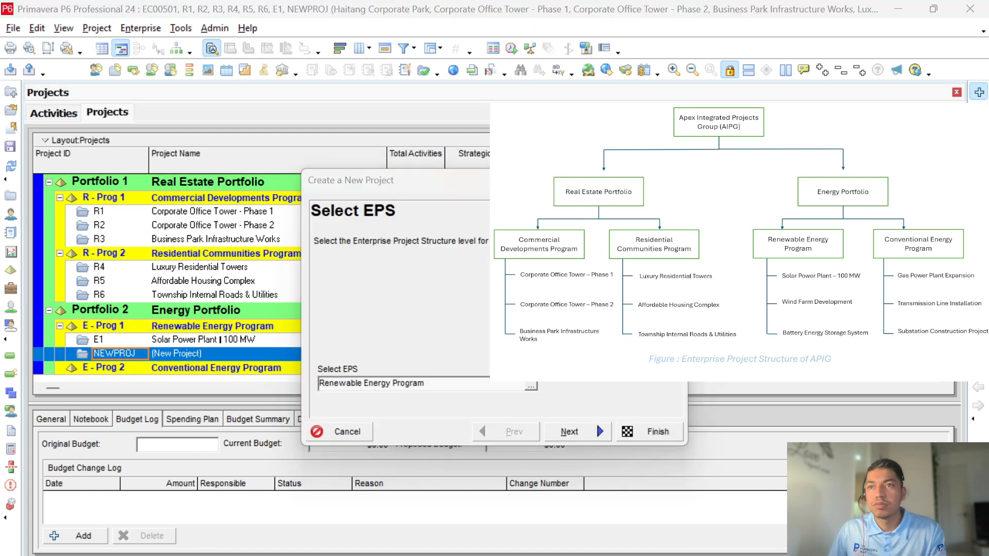
key("Return")
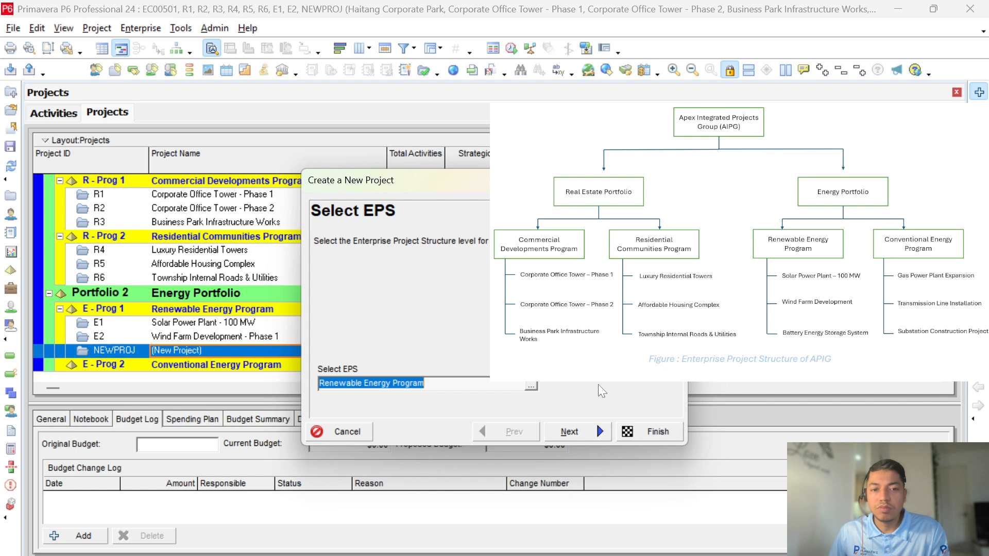
key("Return")
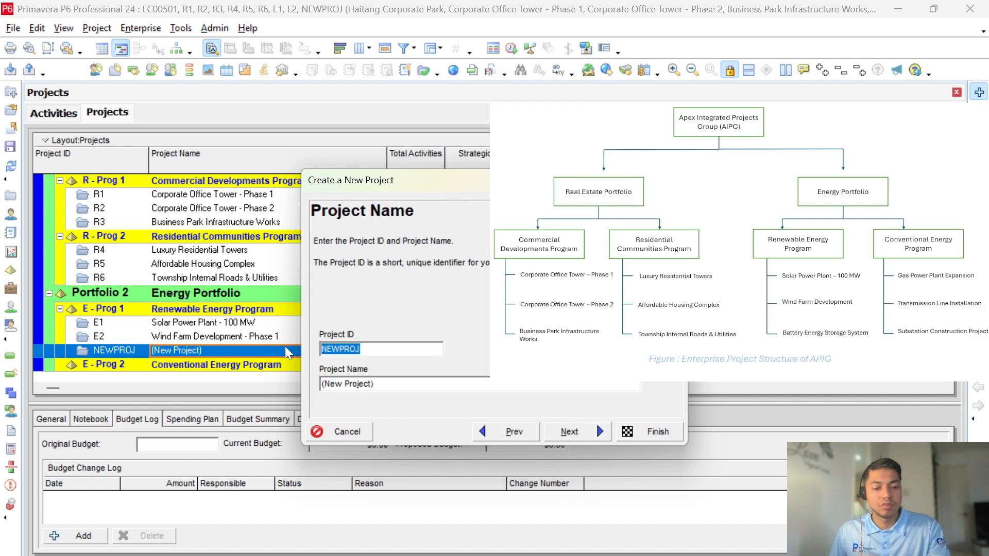
type("E3")
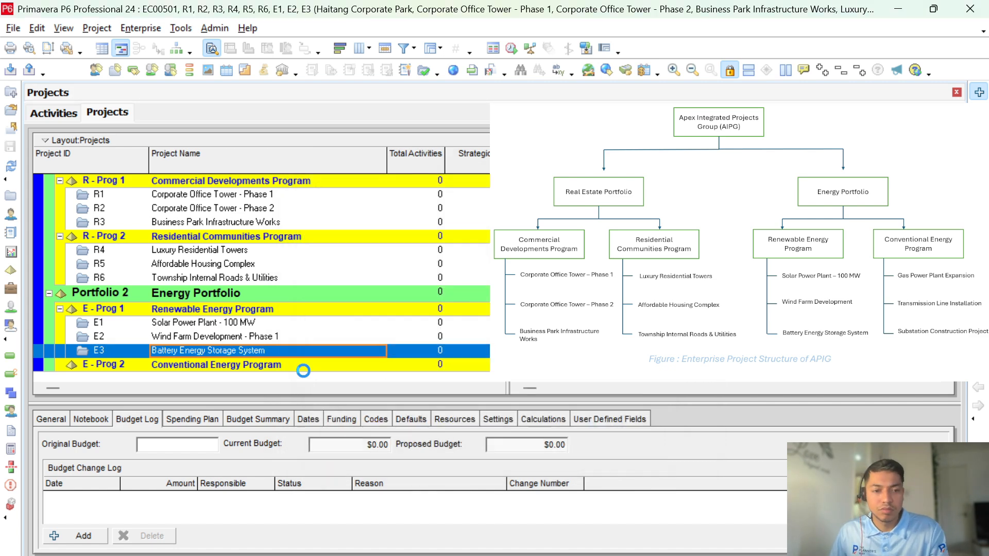
Step: Add projects under the Conventional Energy Program, including E5 'Transmission Line Installation'
left_click(303, 368)
key("Insert")
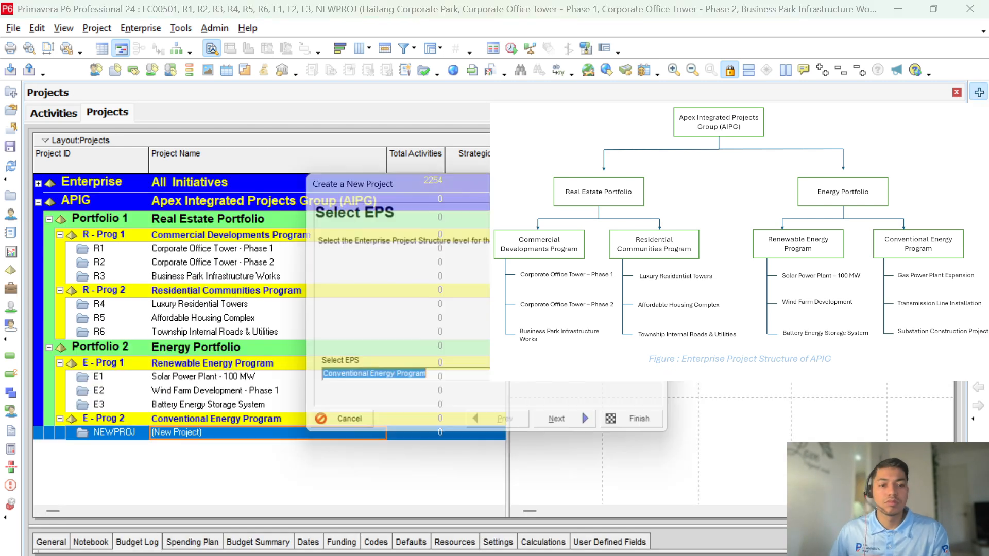
key("Return")
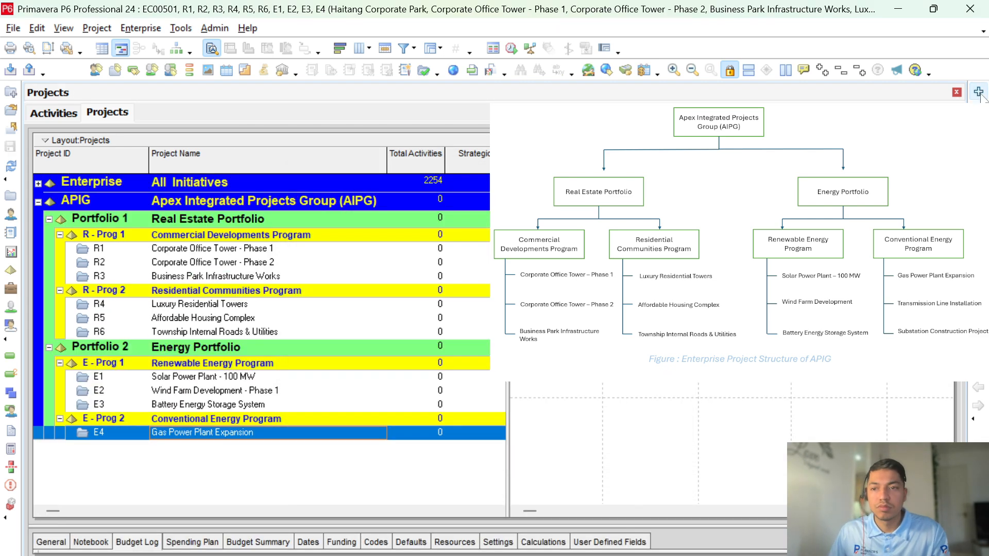
key("Insert")
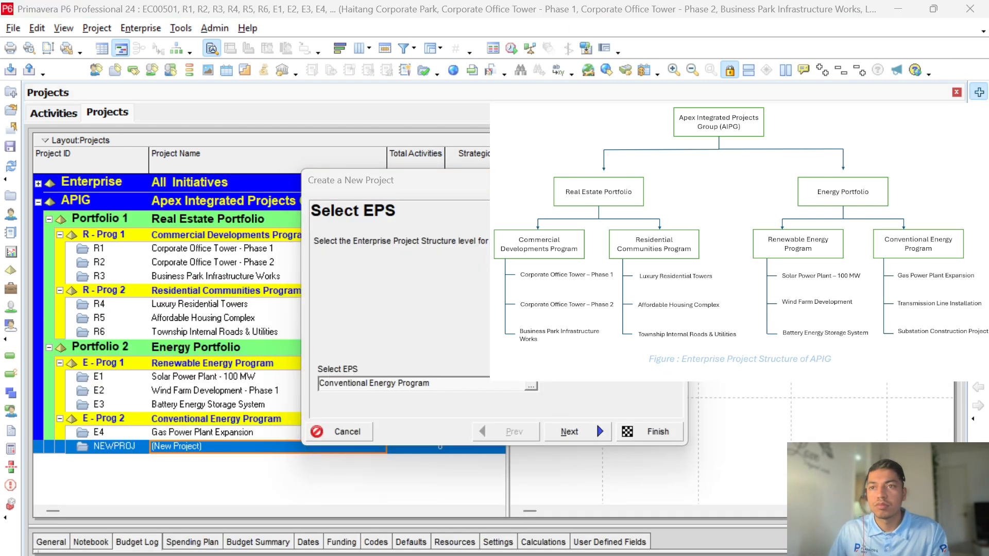
key("Return")
type("E5")
key("Tab")
type("Transmission Line Installation")
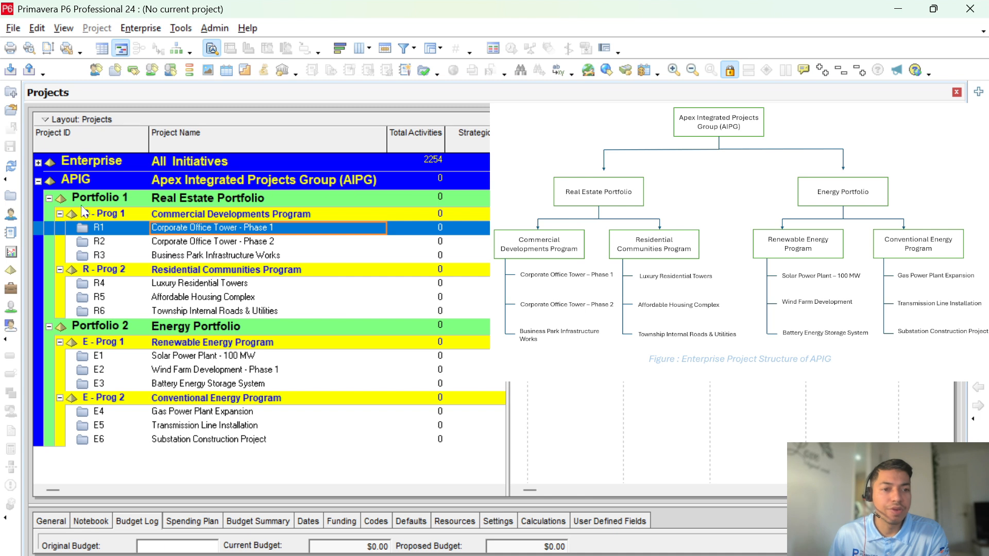
left_click(49, 198)
left_click(49, 216)
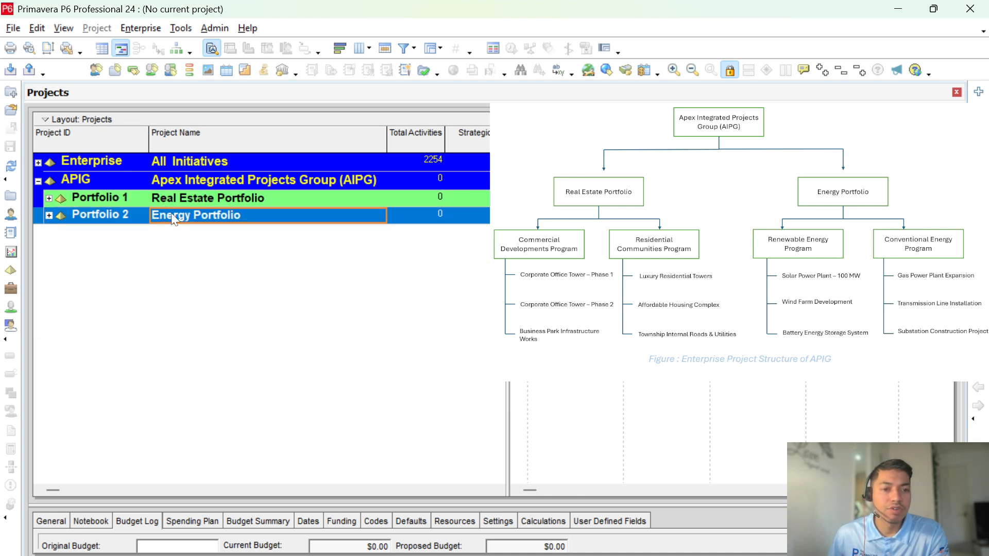
left_click(49, 199)
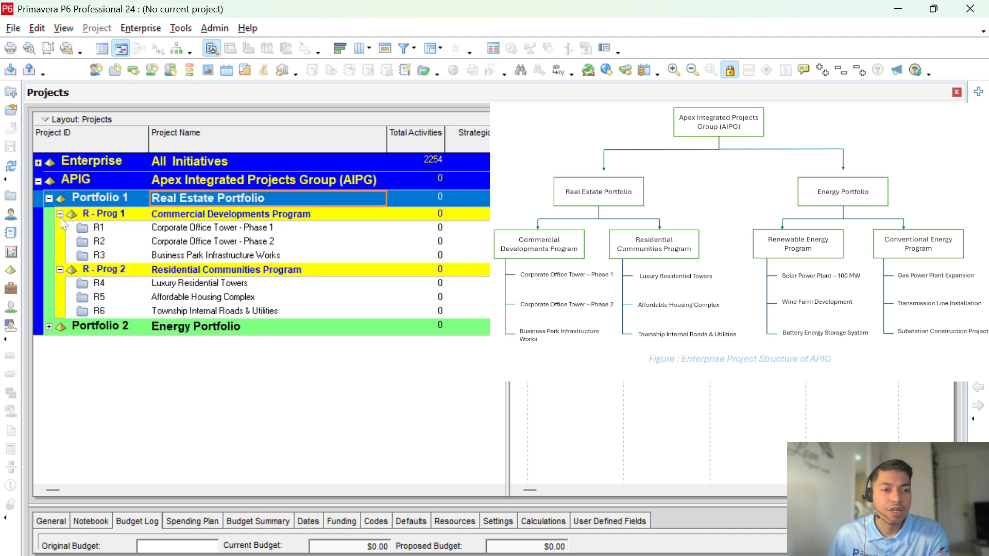
left_click(59, 214)
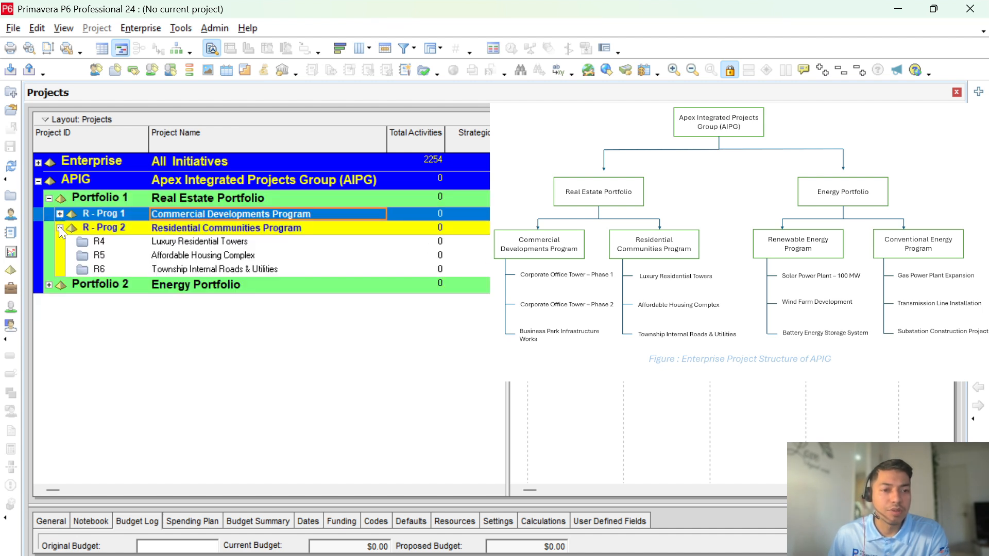
left_click(60, 228)
left_click(50, 245)
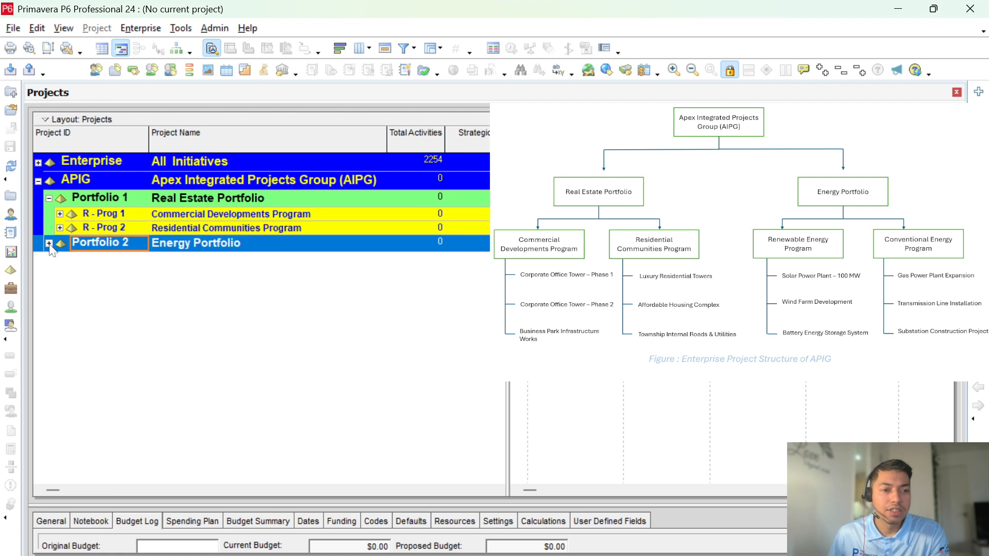
left_click(49, 243)
left_click(60, 259)
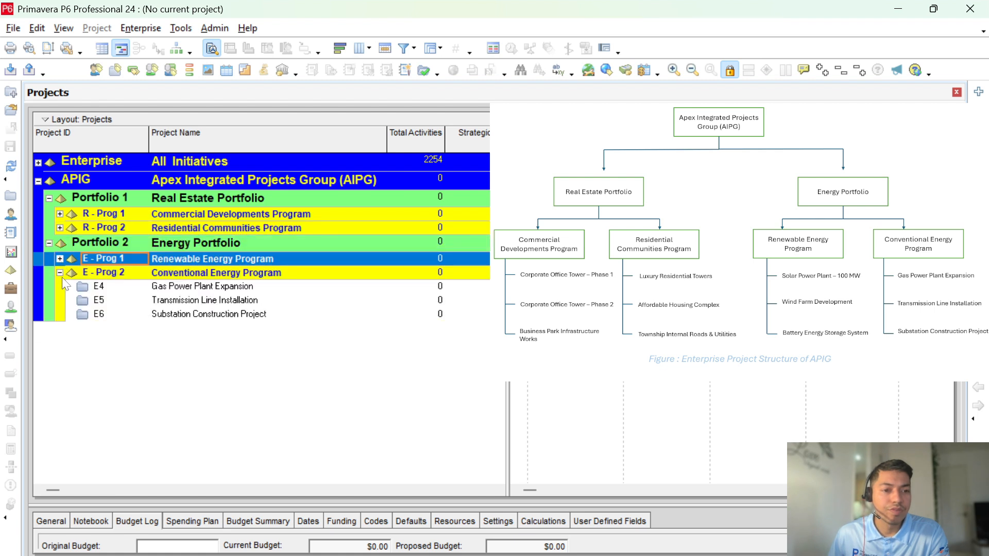
left_click(60, 273)
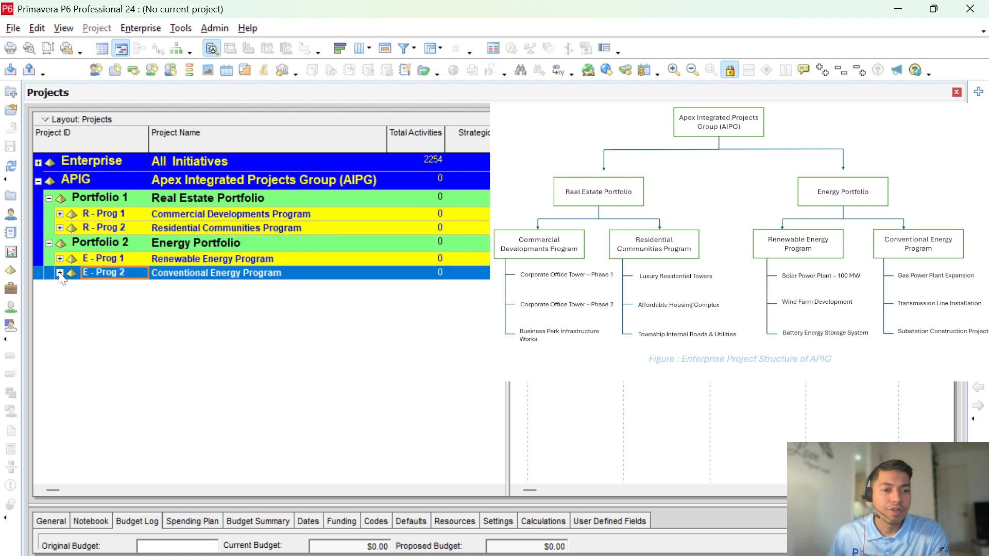
left_click(181, 261)
left_click(179, 271)
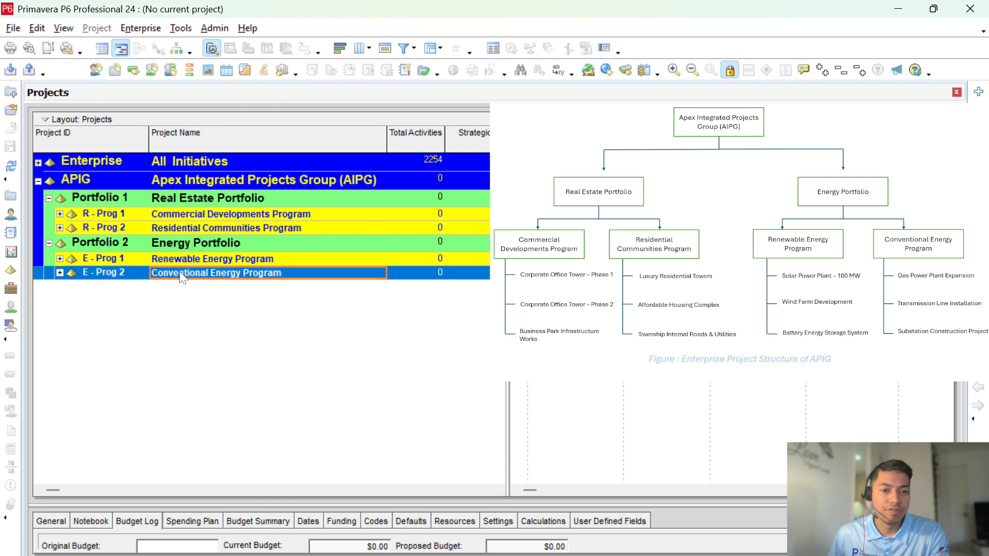
left_click(60, 215)
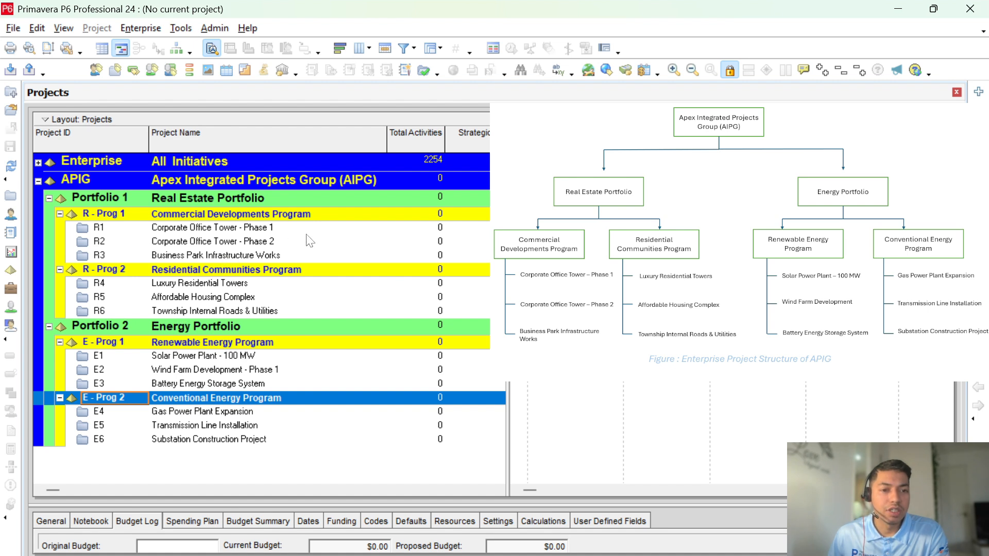
left_click(170, 186)
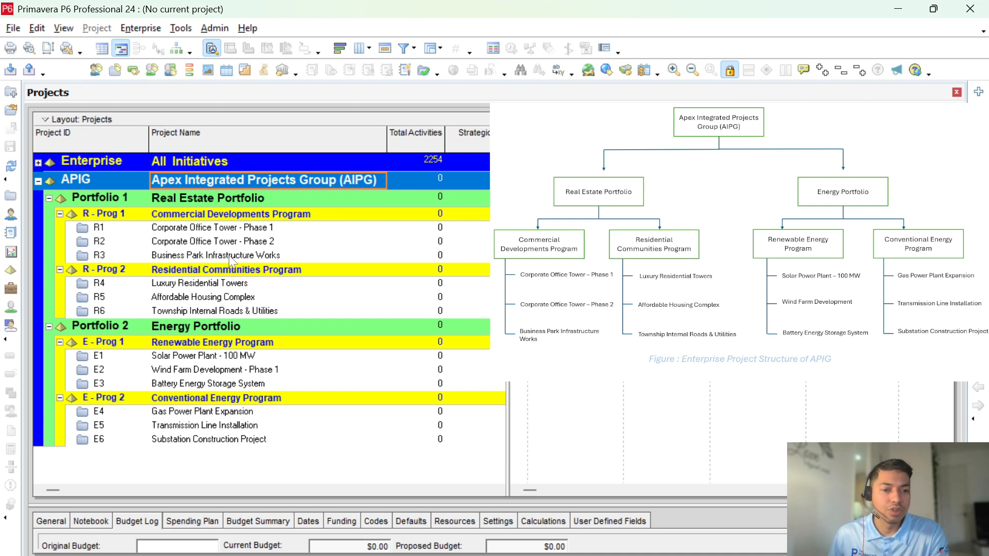
left_click(229, 256)
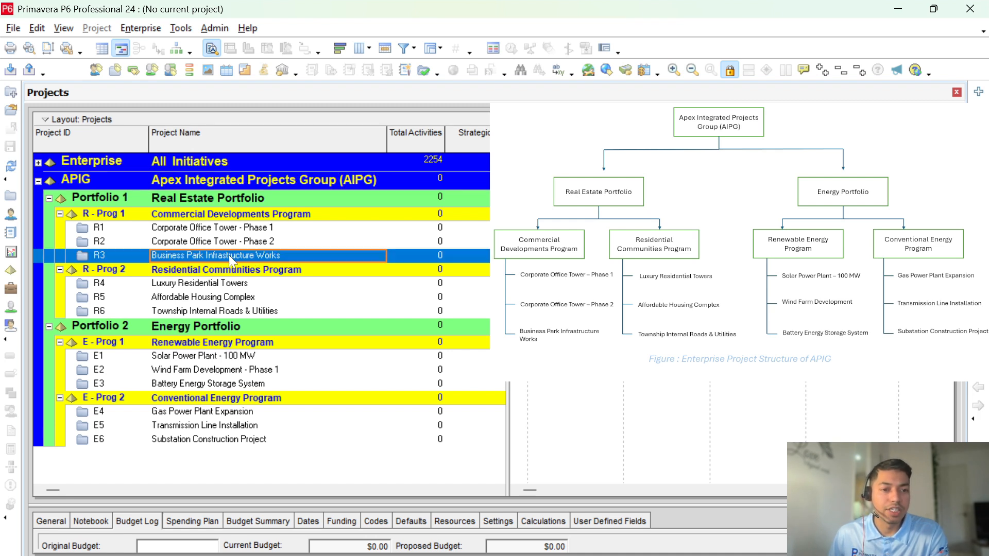
left_click(244, 285)
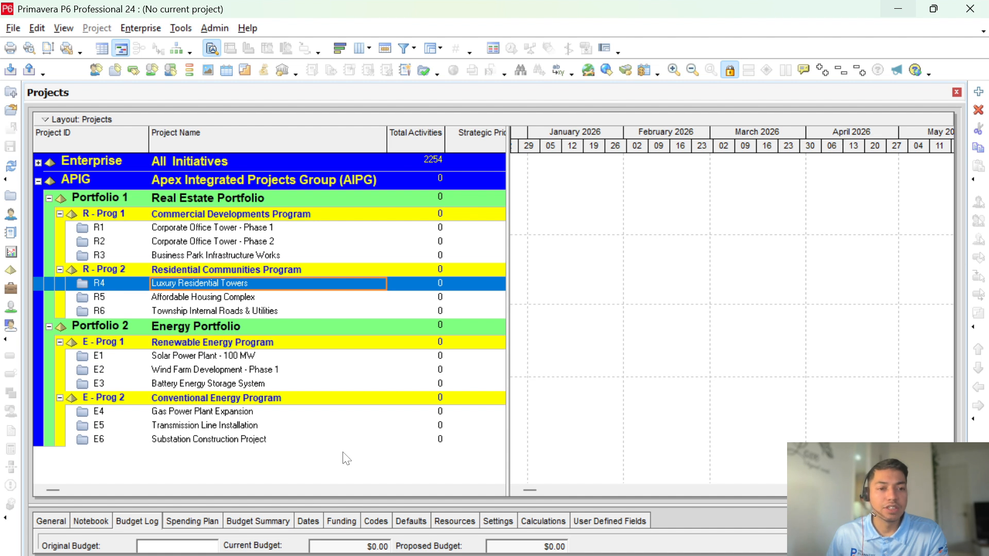
left_click(217, 229)
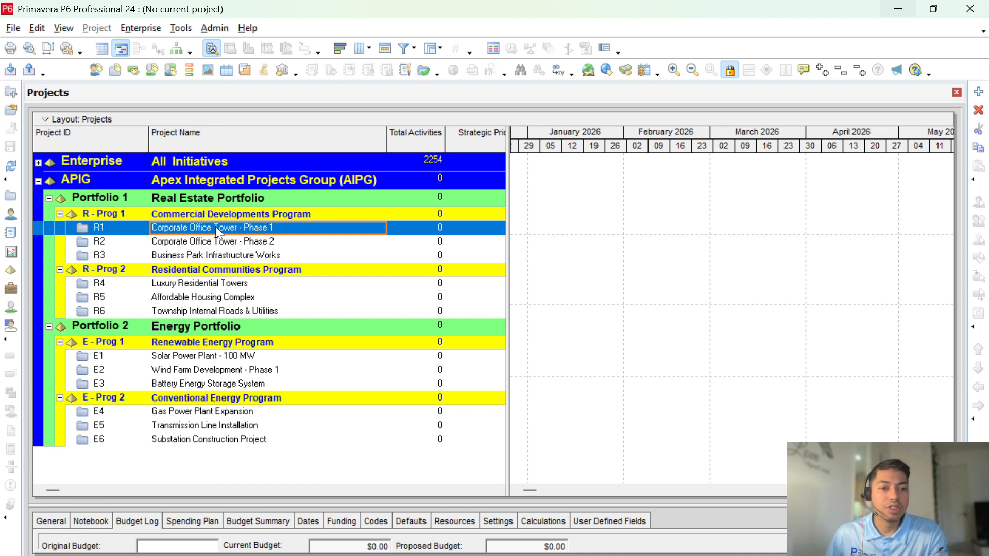
left_click(235, 284)
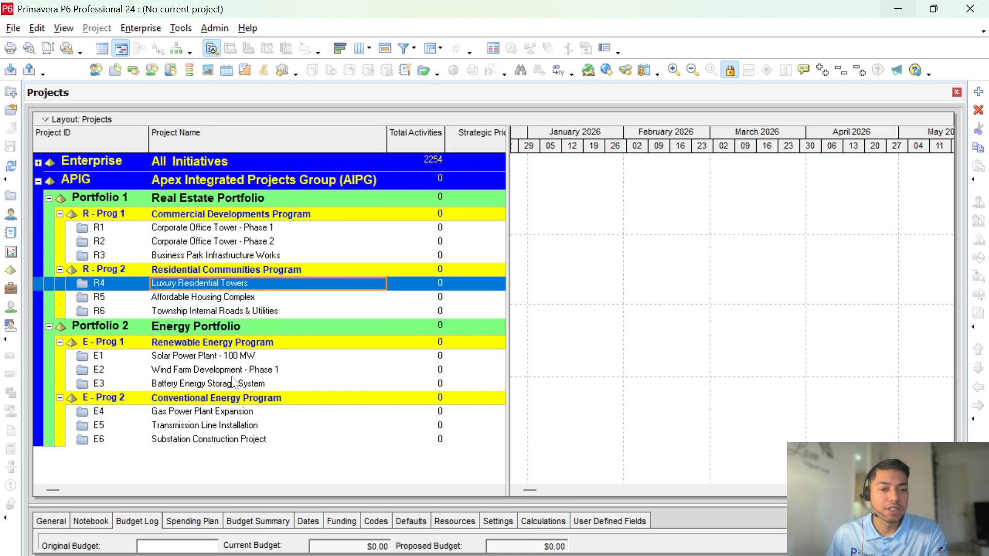
left_click(229, 356)
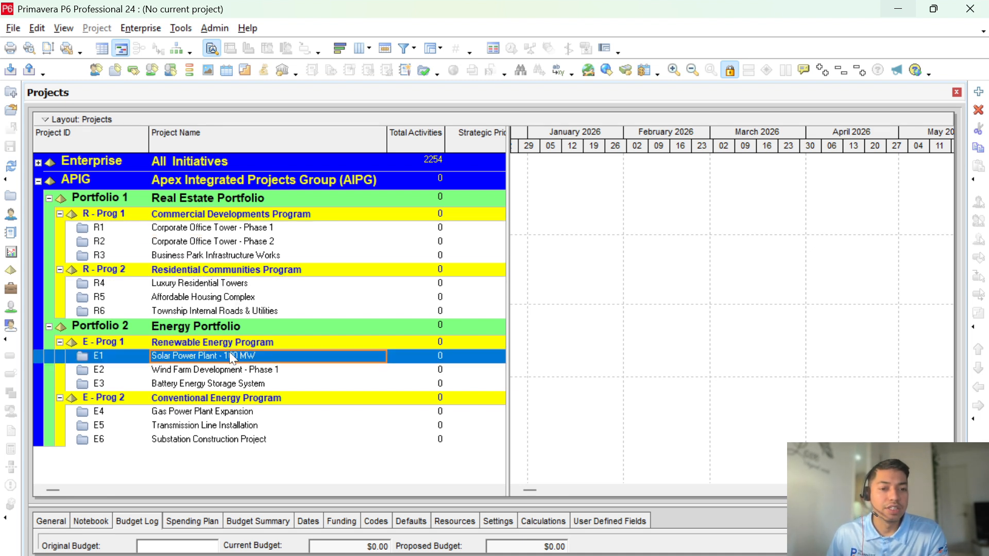
left_click(192, 346)
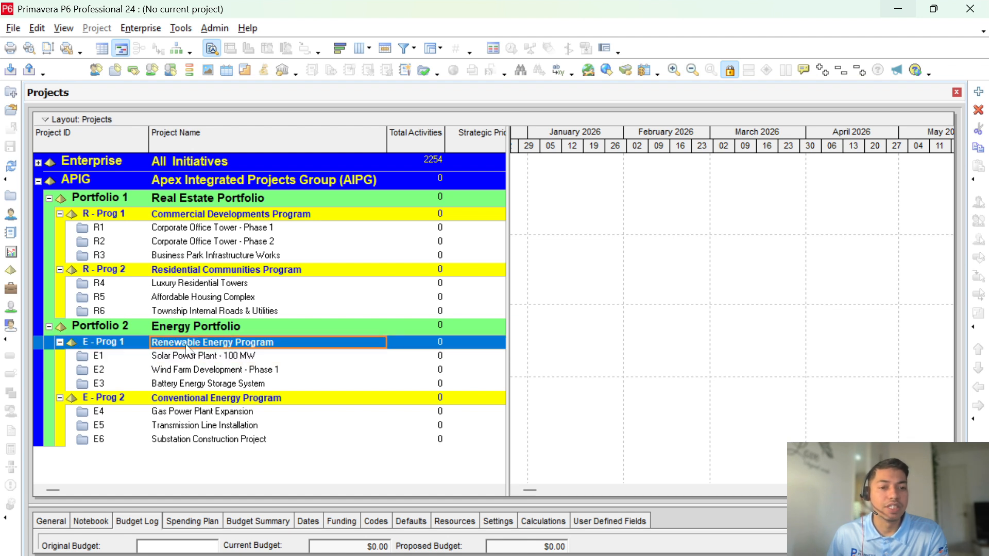
left_click(195, 270)
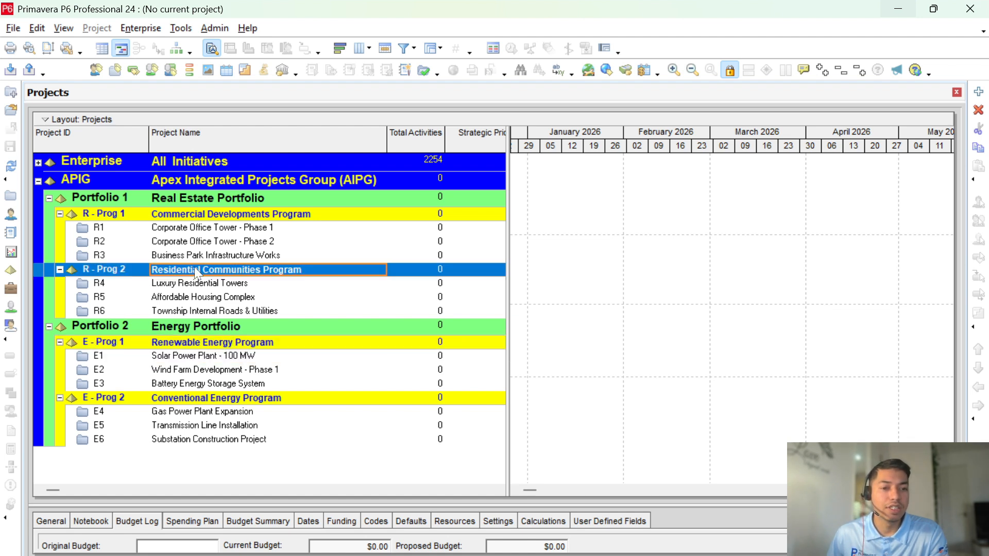